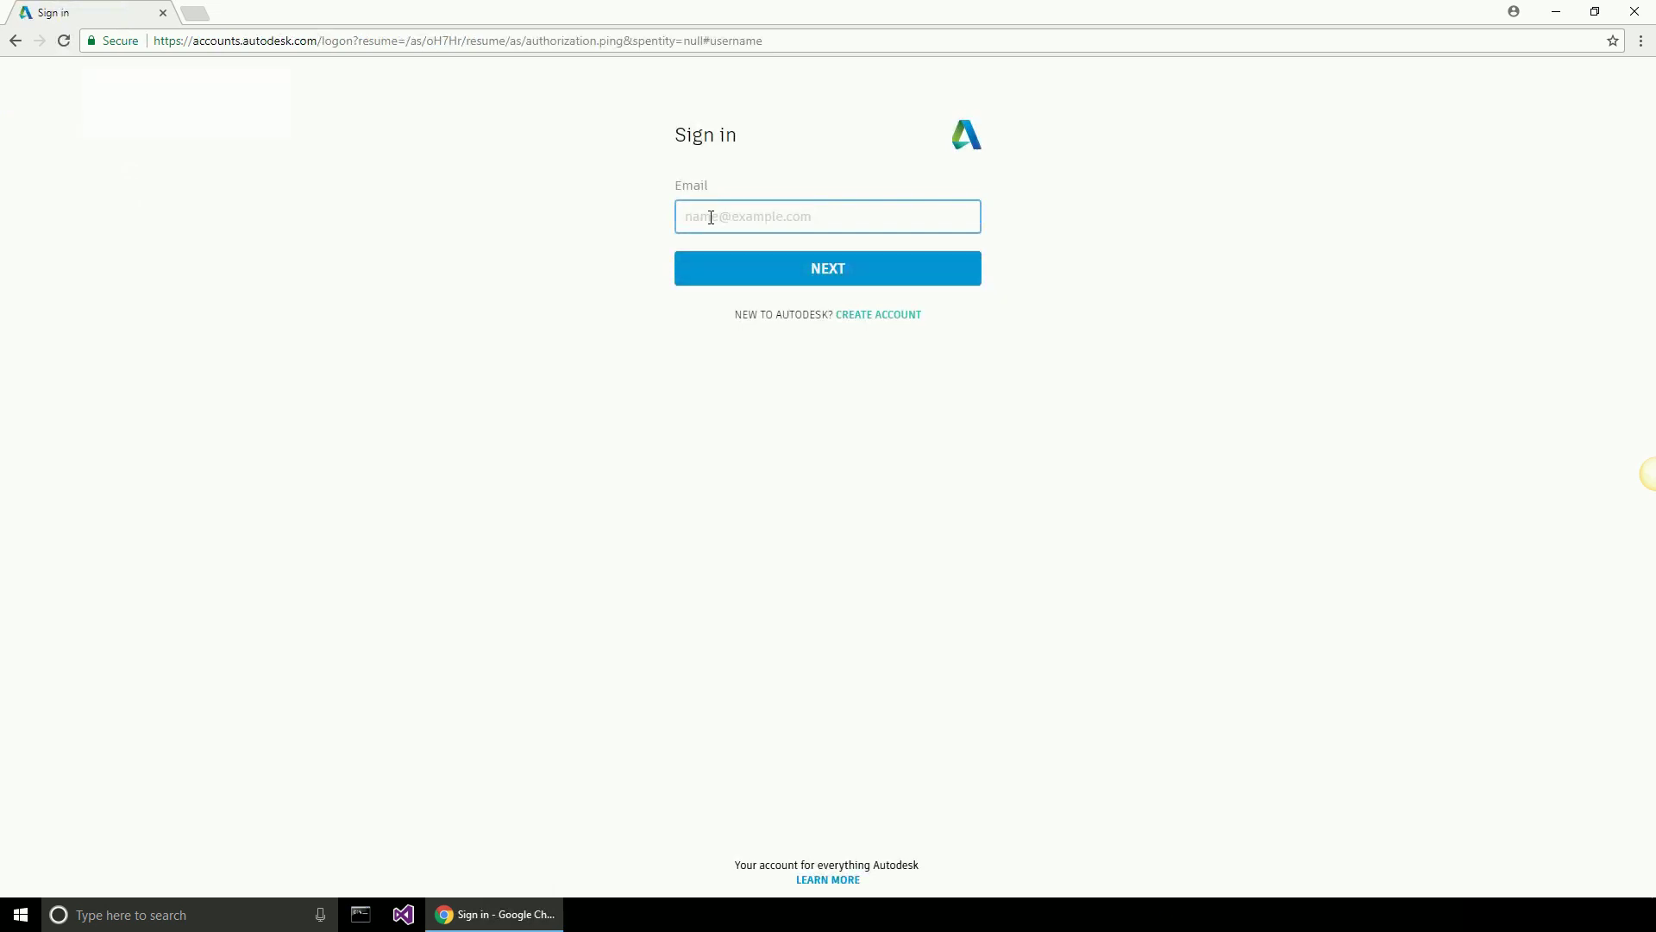
Step: Sign in to Autodesk Account with your email and allow Voice 360 access to your data
click(710, 216)
click(802, 240)
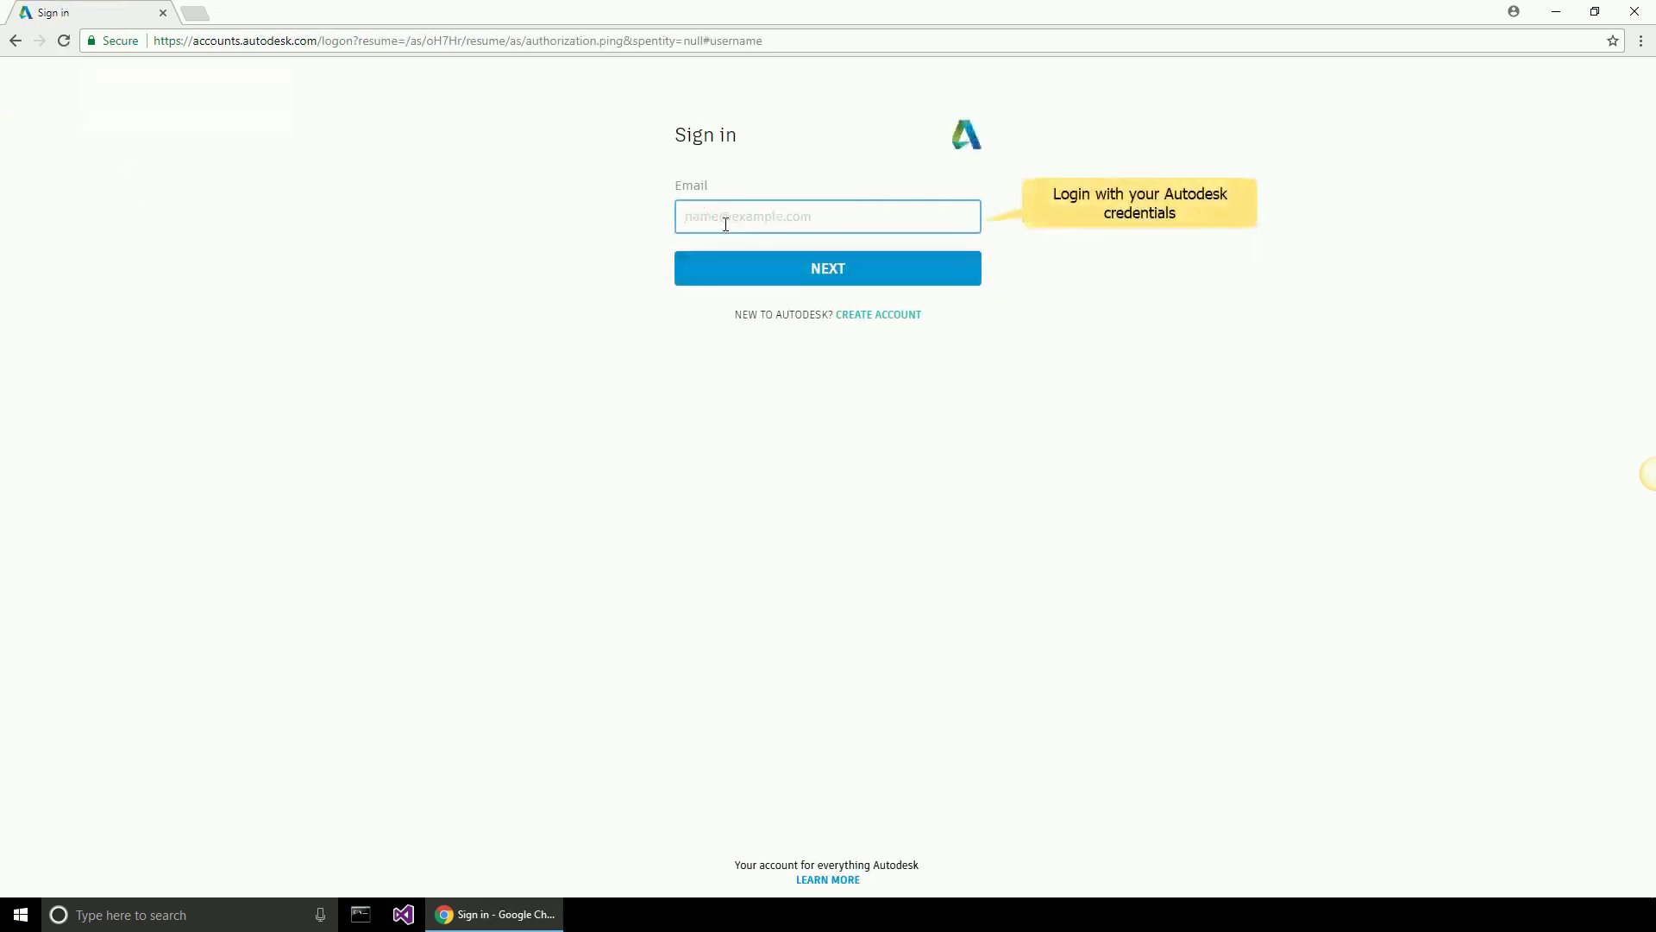
click(721, 268)
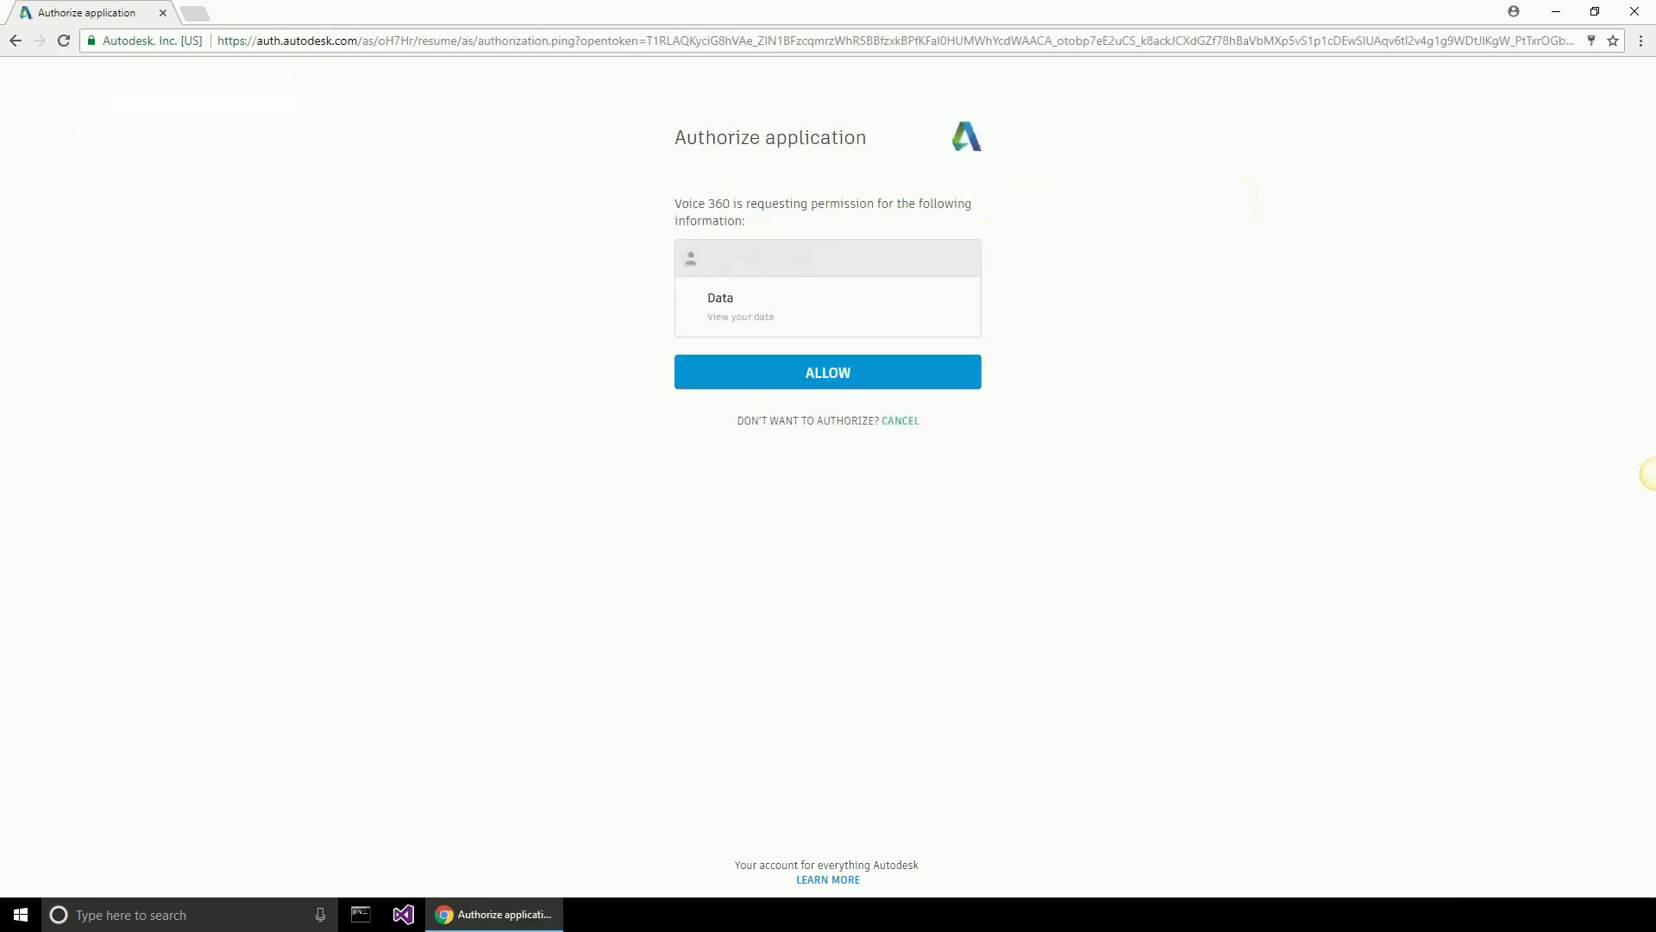
click(828, 373)
click(828, 374)
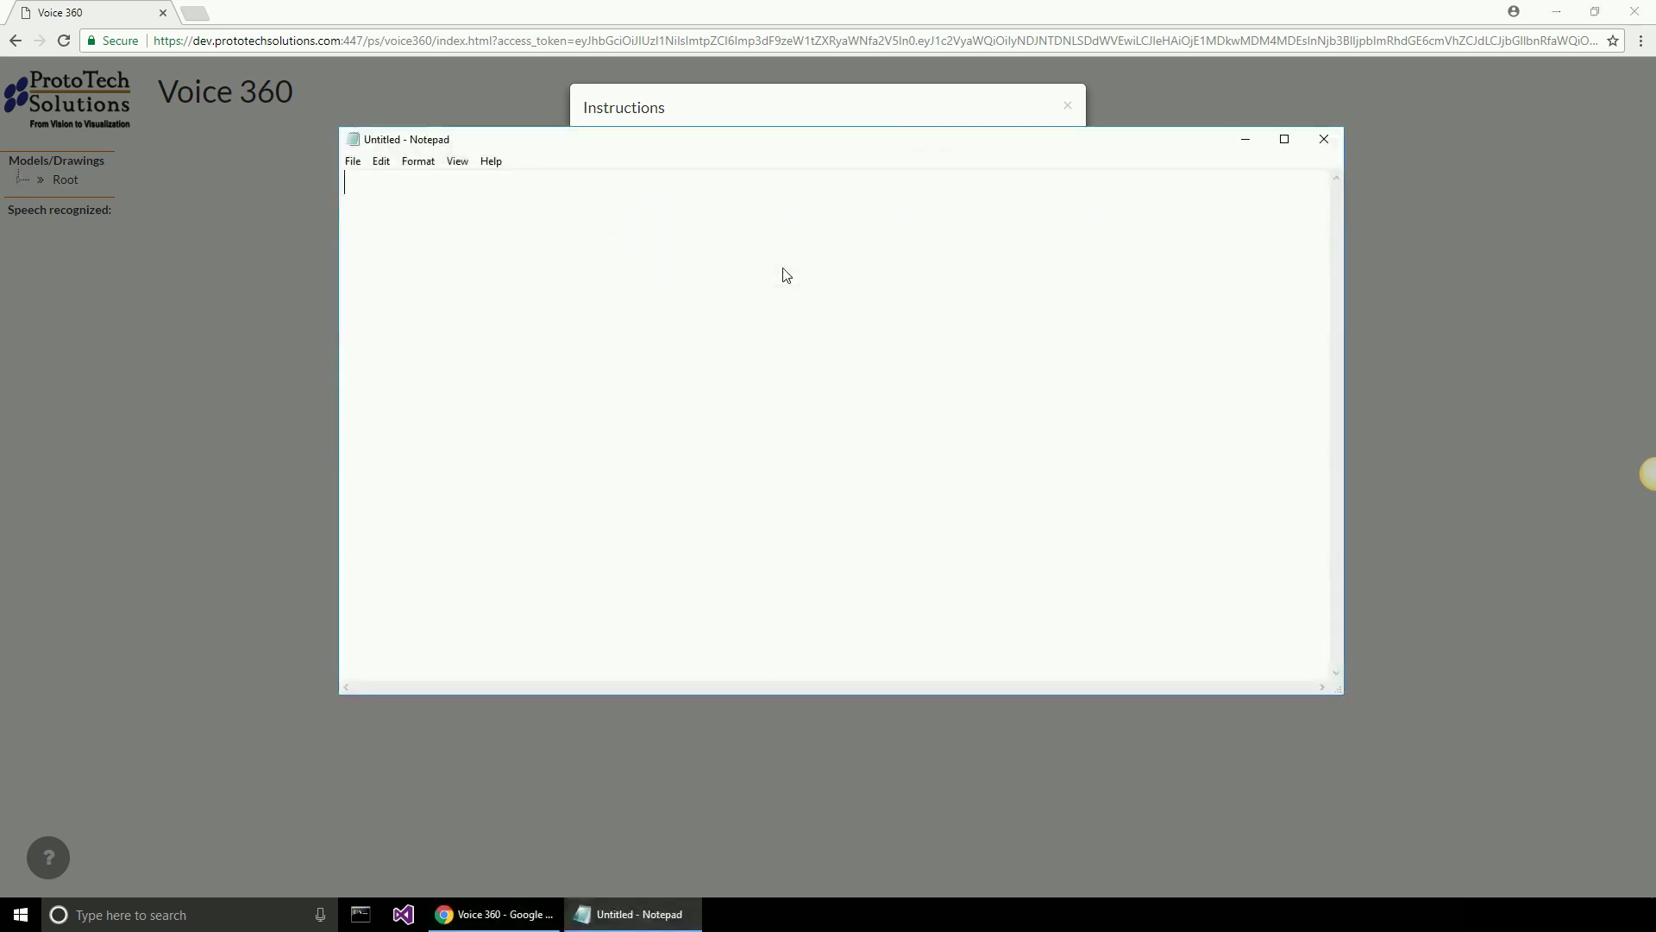
Step: Paste the Forge client ID from the Voice 360 instructions into the Notepad document
drag(1187, 142, 1231, 328)
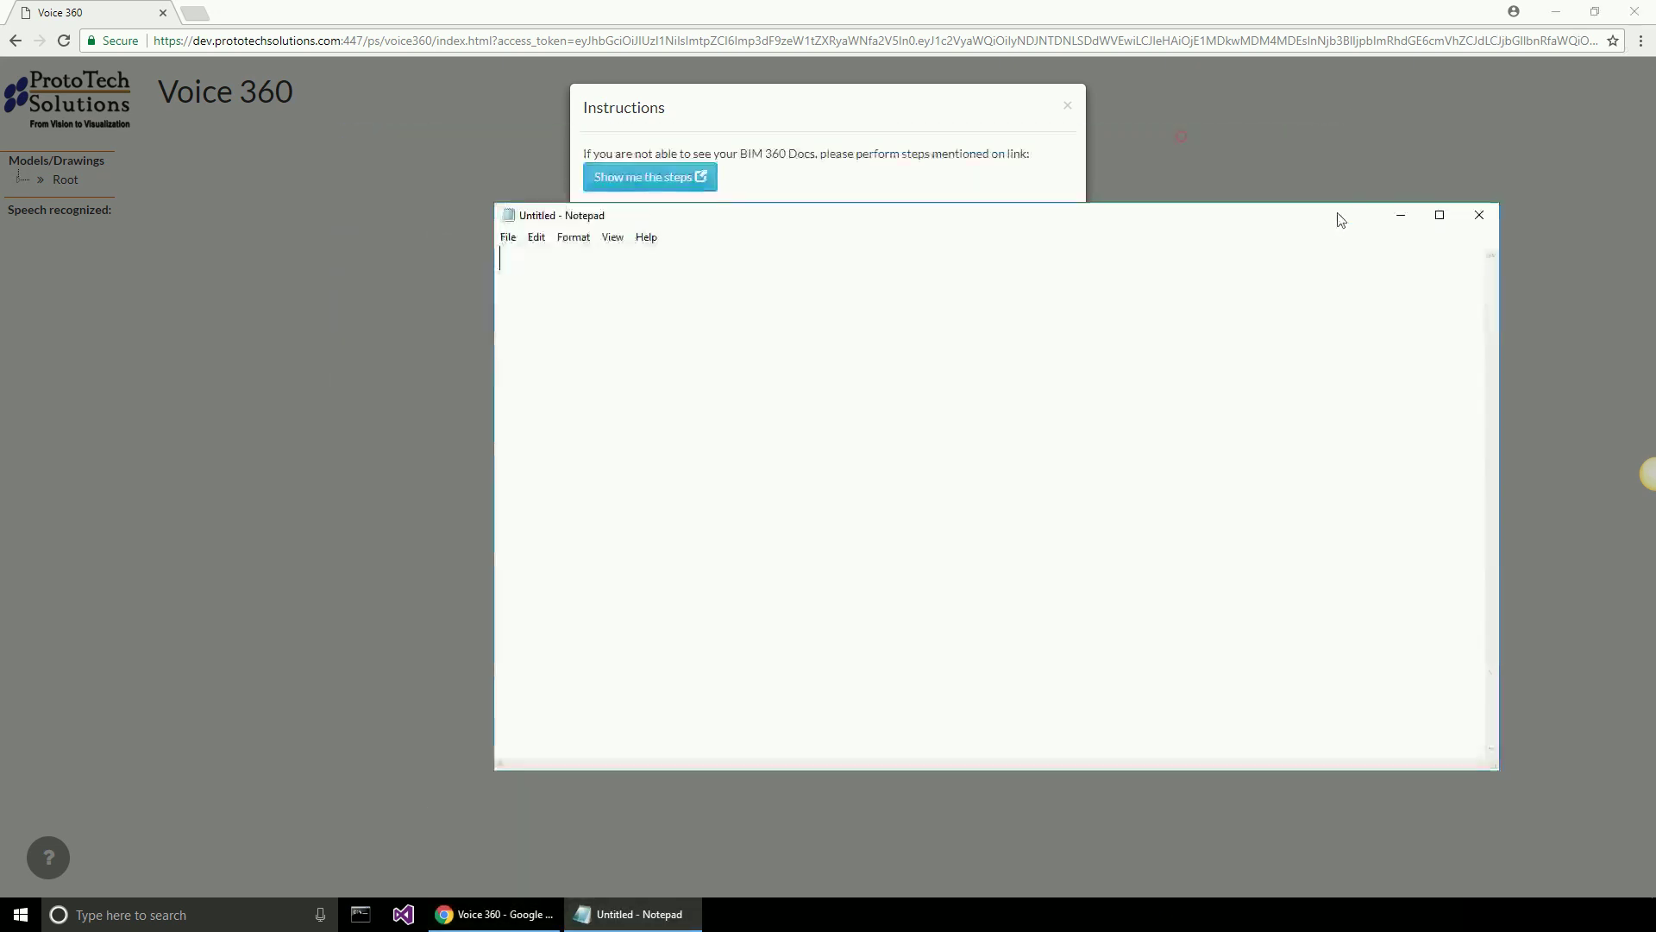
click(910, 238)
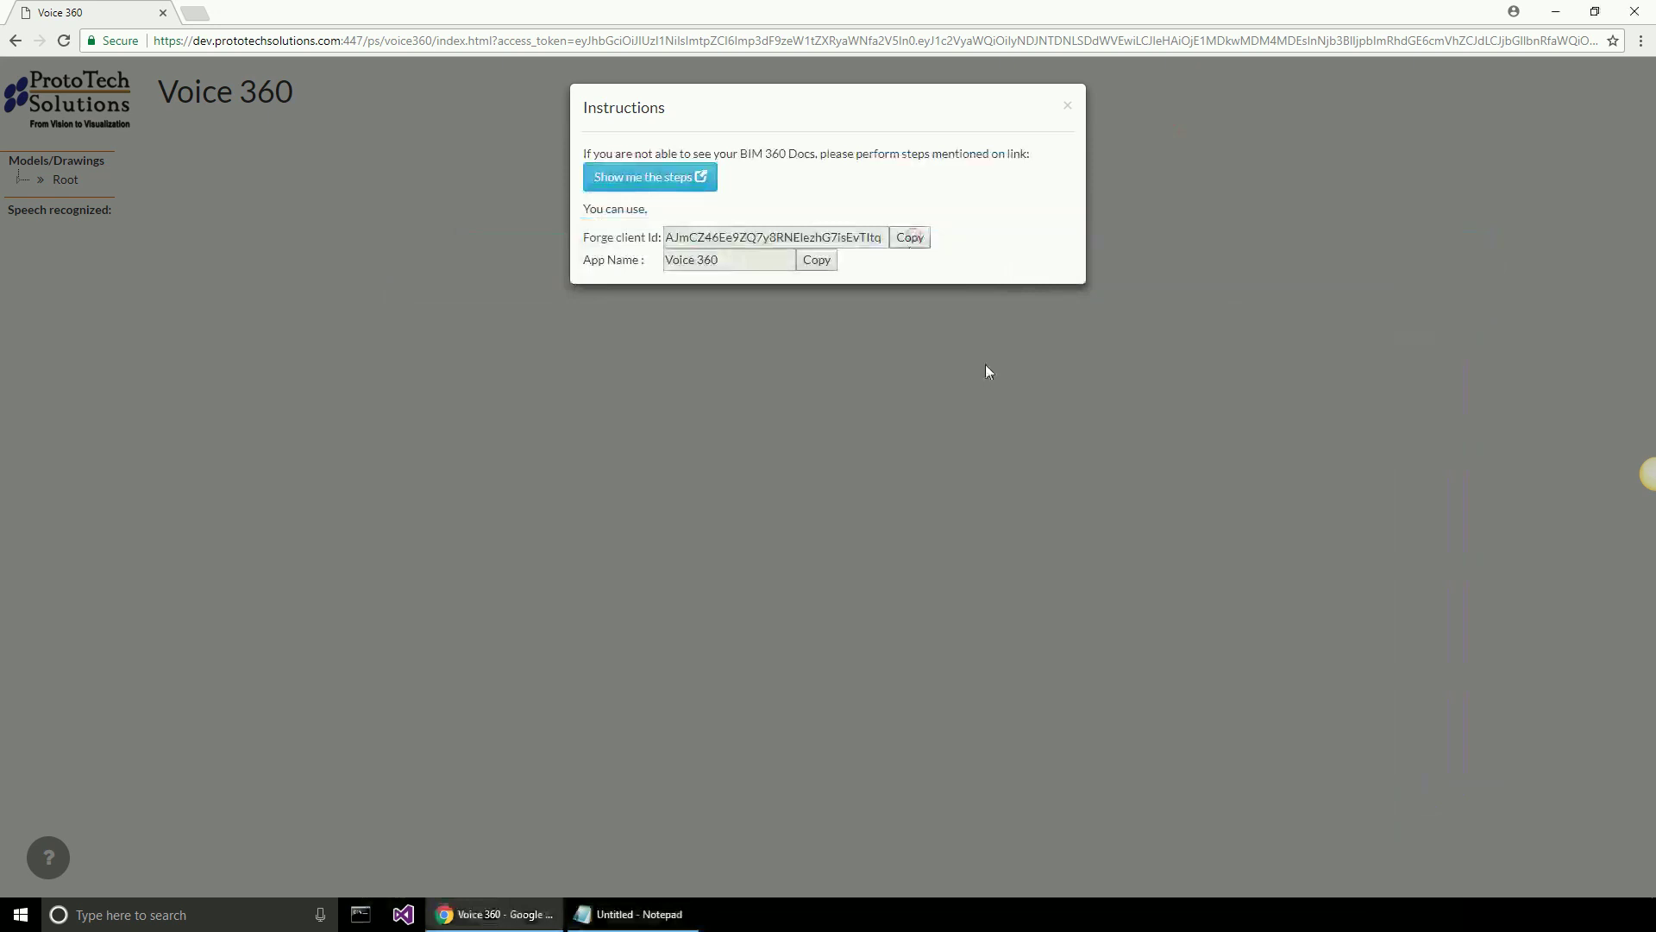
click(627, 915)
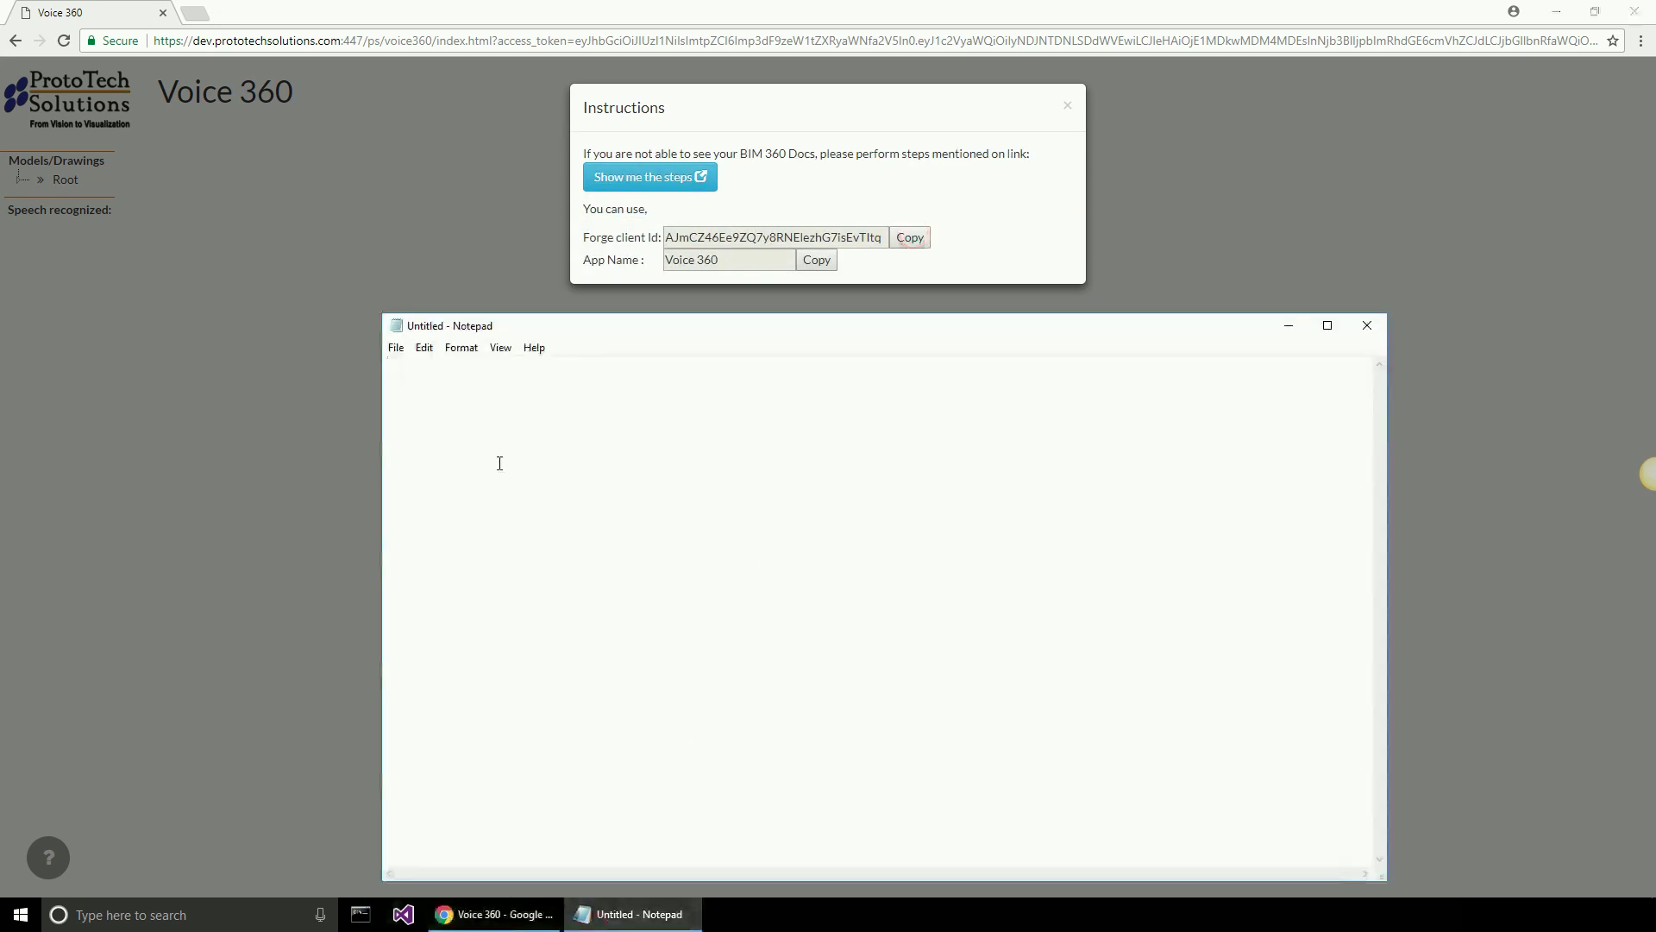
key(ctrl+v)
Step: Add the app name Voice 360 on a second line and close the instructions
click(815, 260)
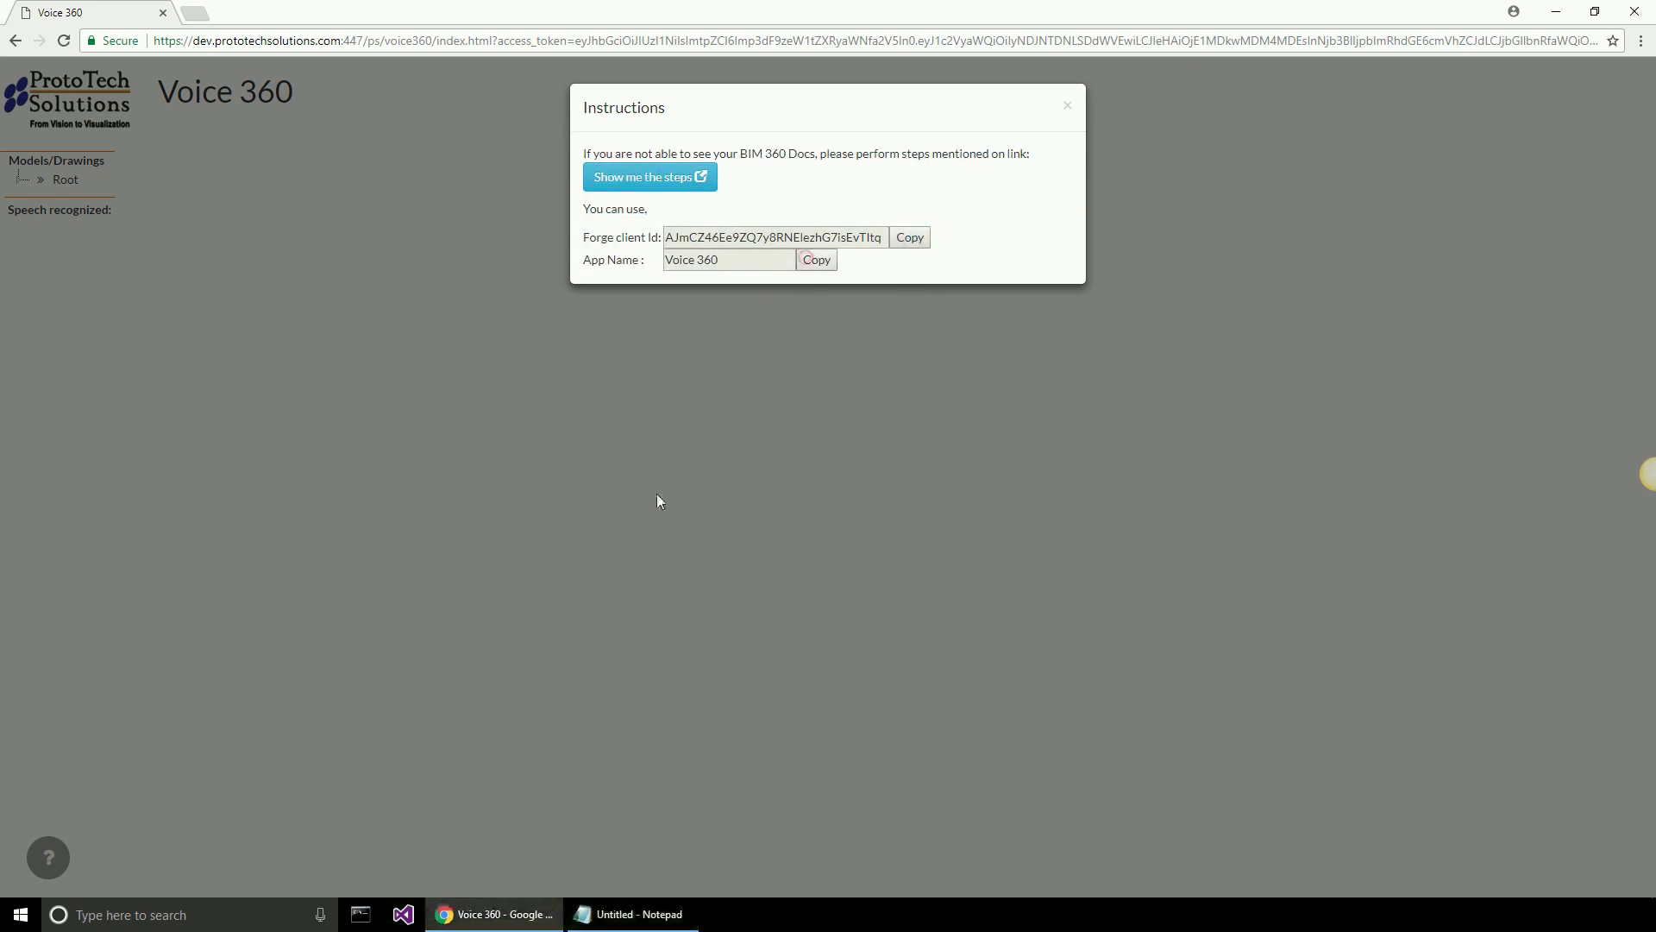
click(628, 915)
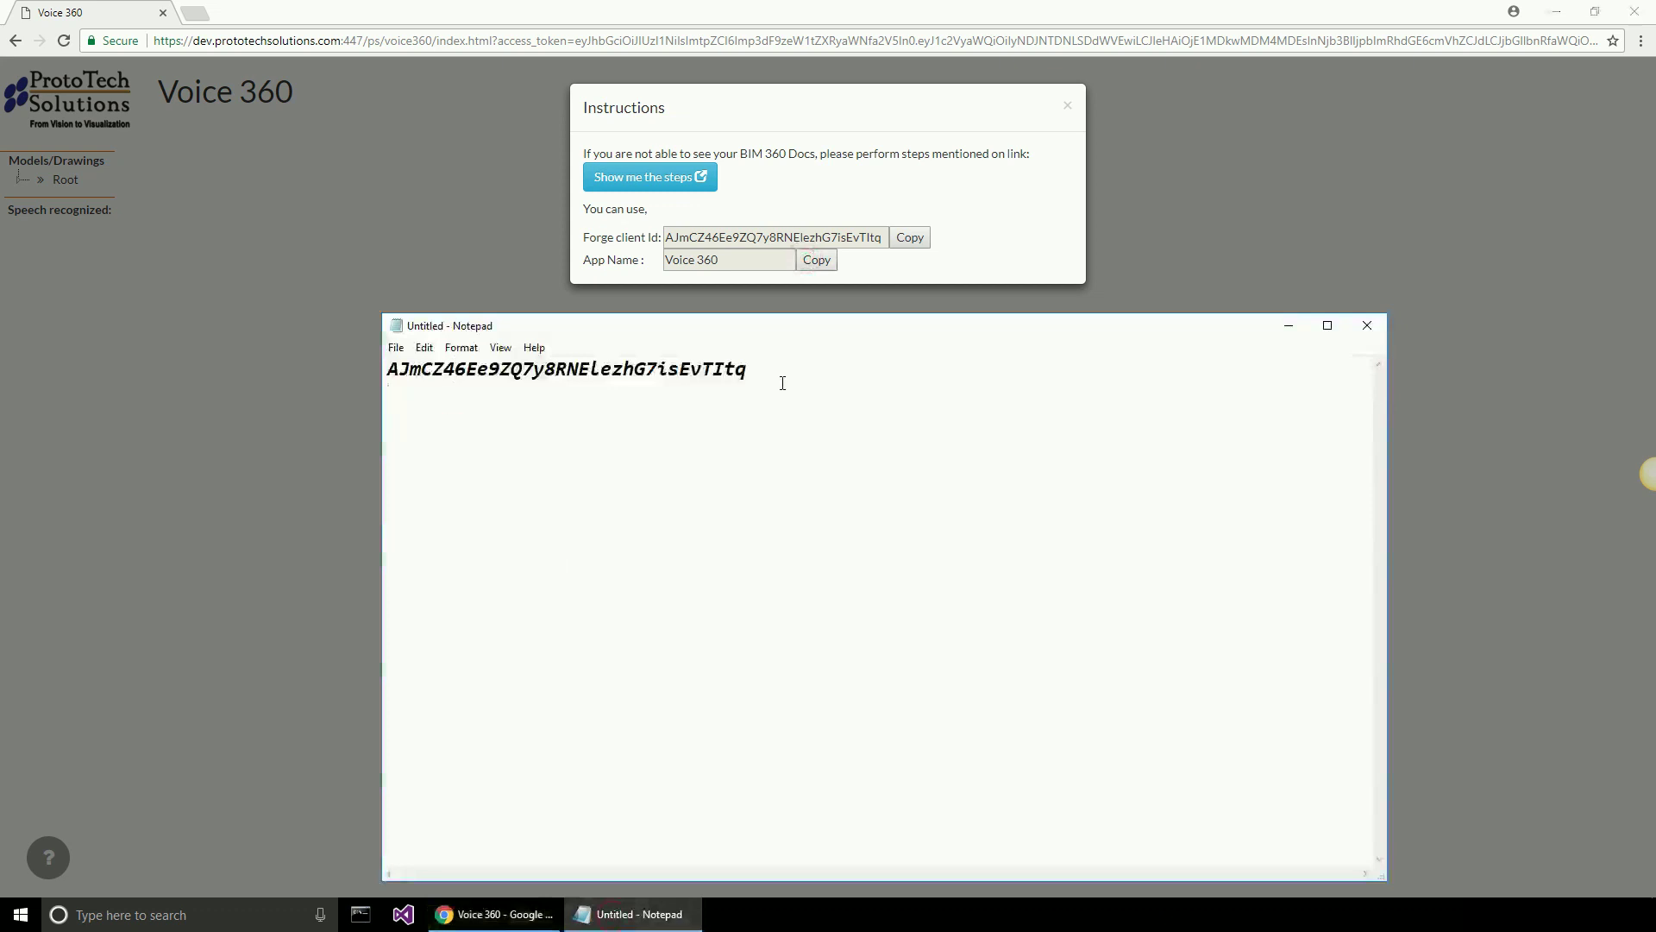
key(Return)
key(ctrl+v)
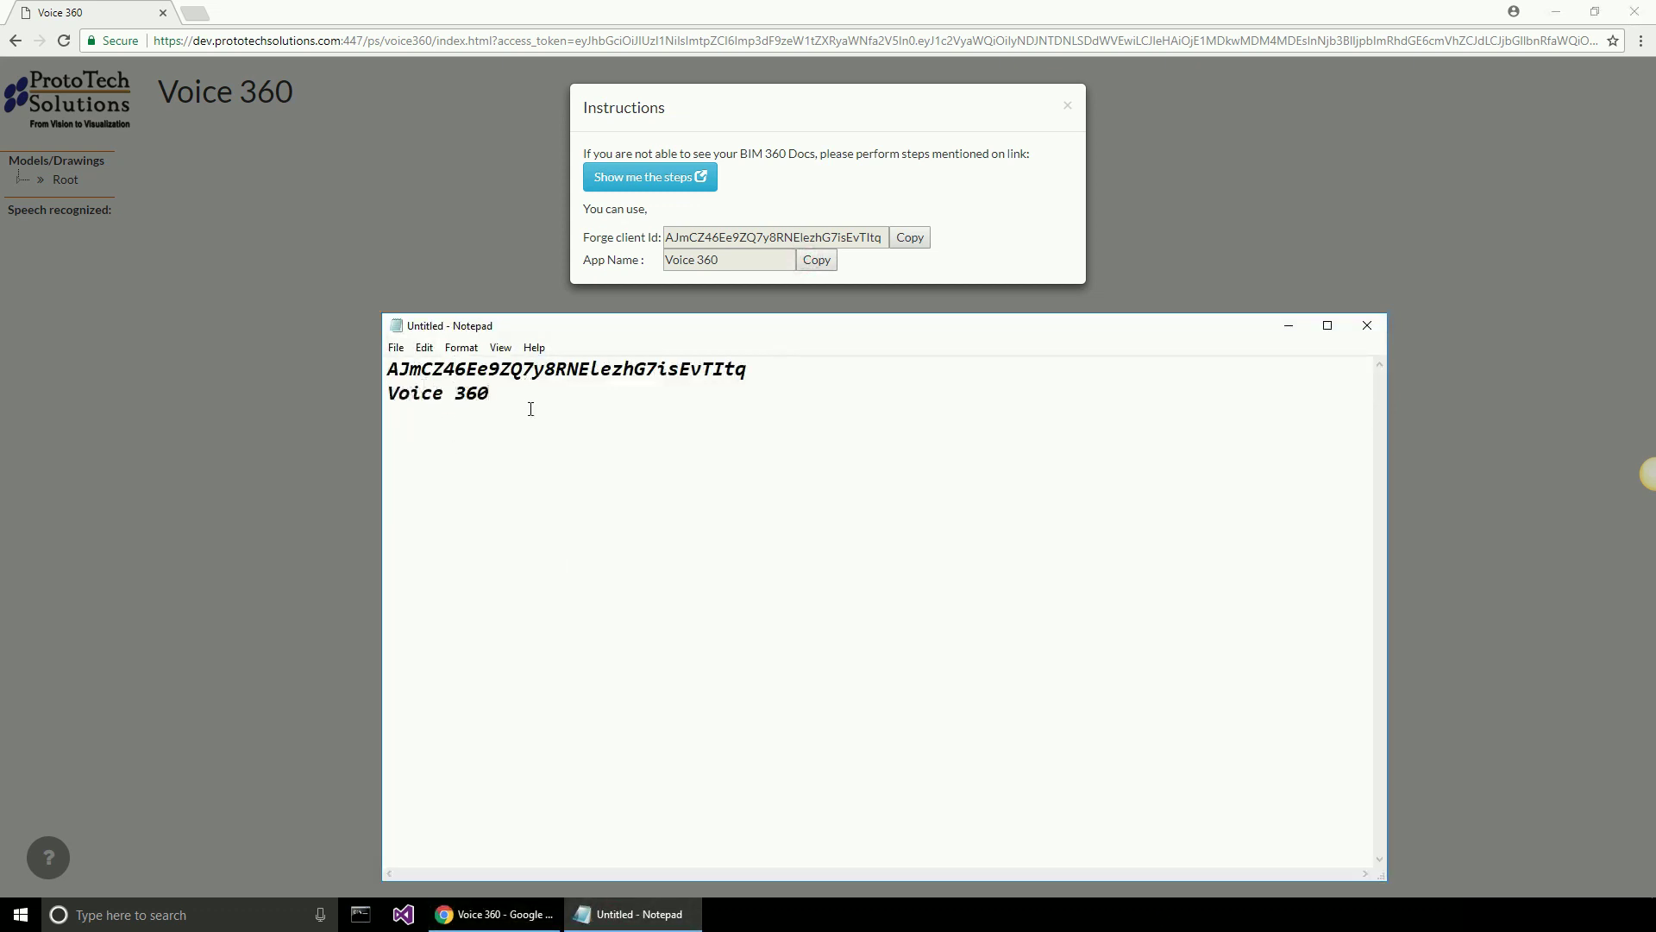
click(390, 243)
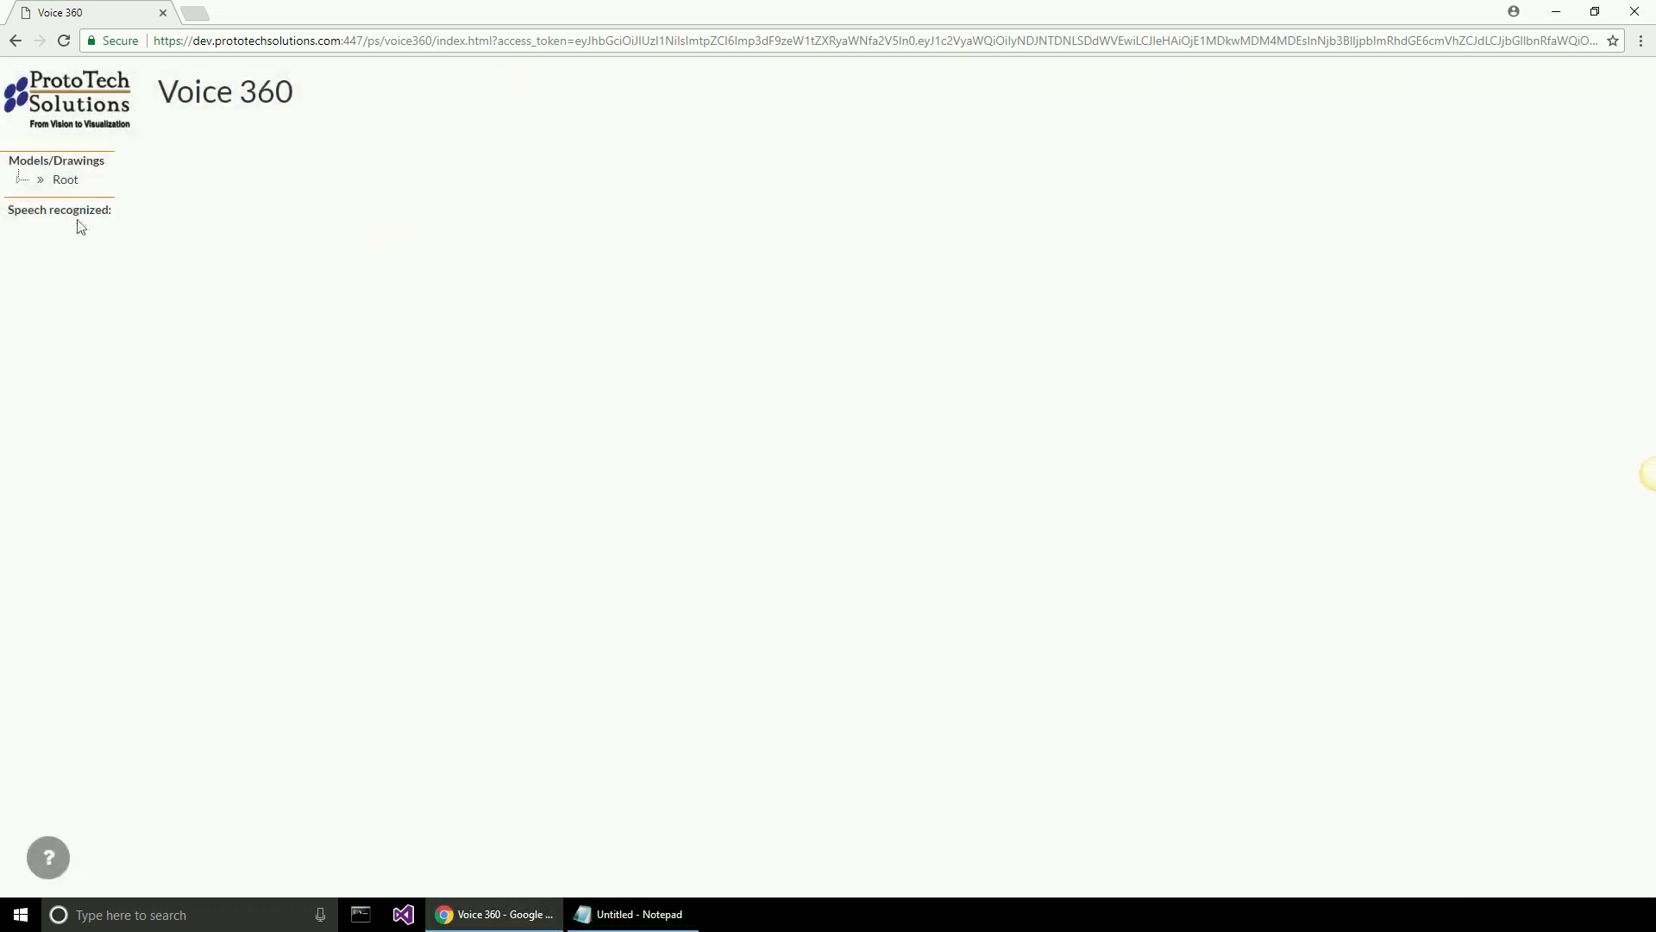
Step: Expand Root to show its two hubs and display the BIM 360 setup Instructions in help
click(23, 180)
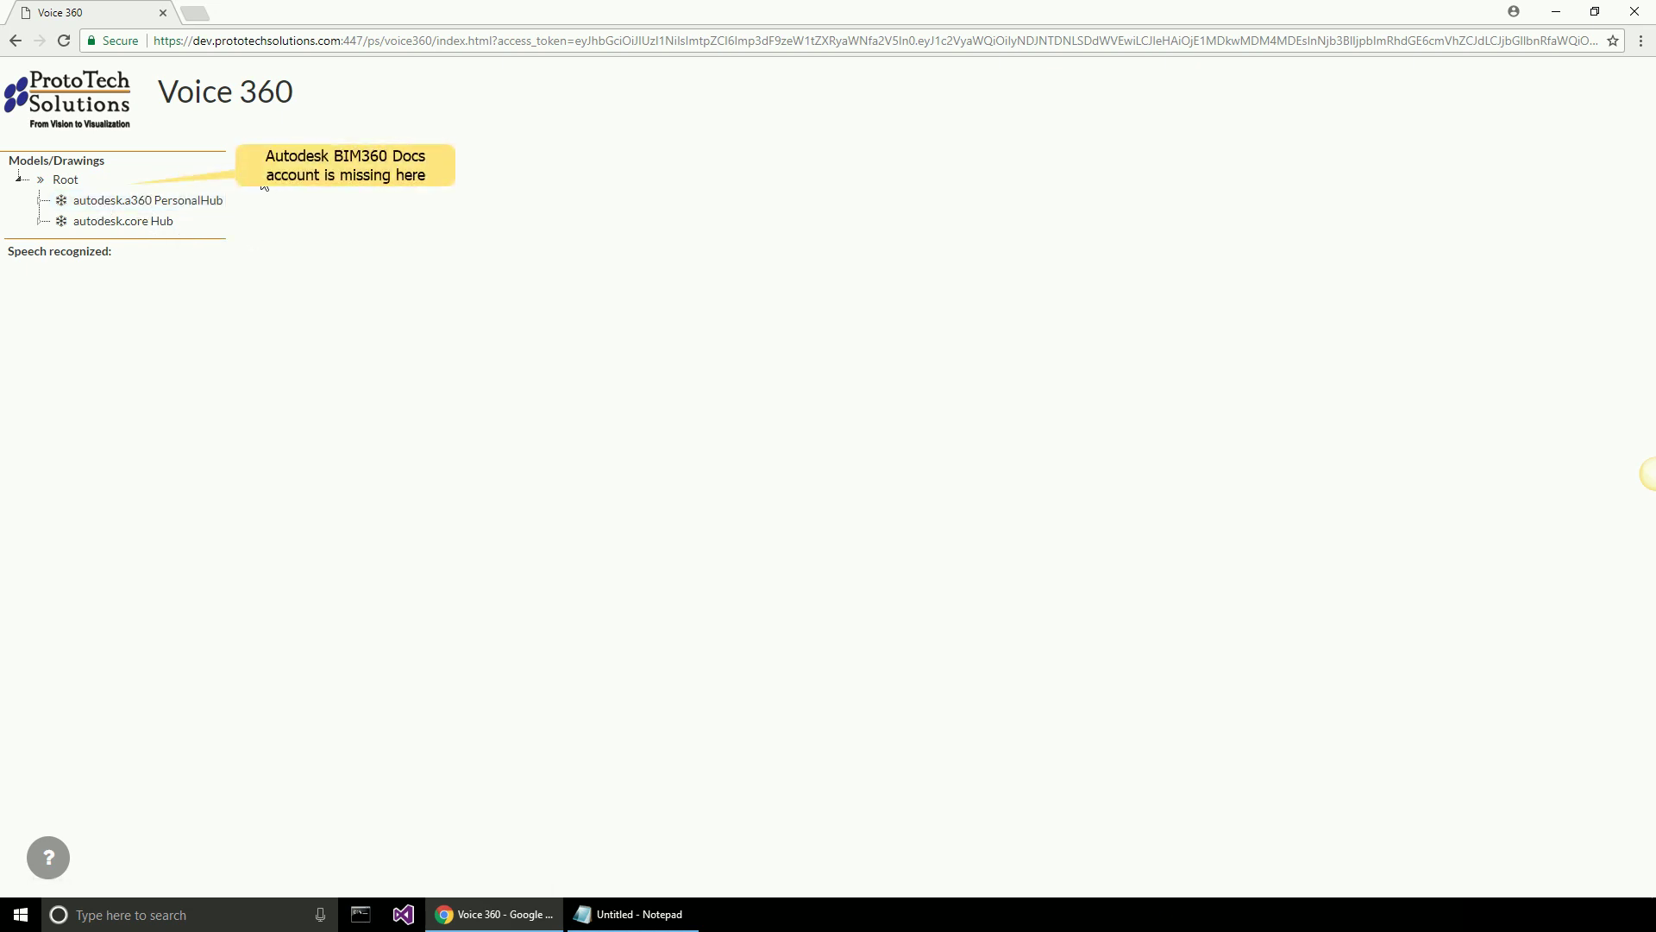
click(48, 855)
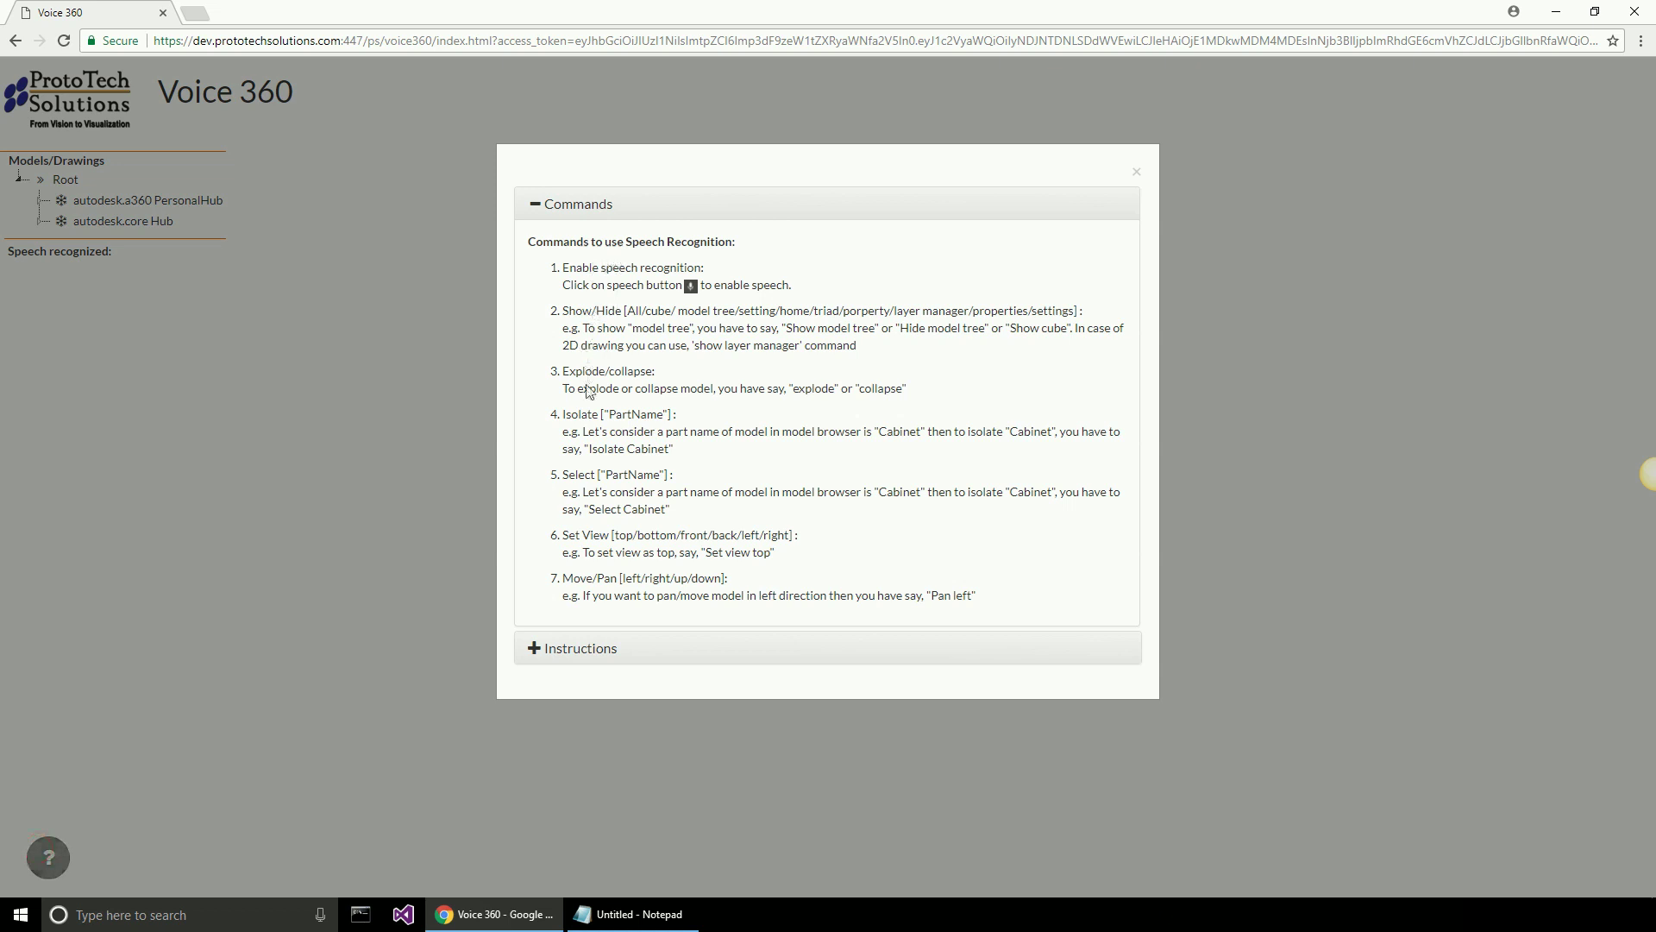
click(577, 203)
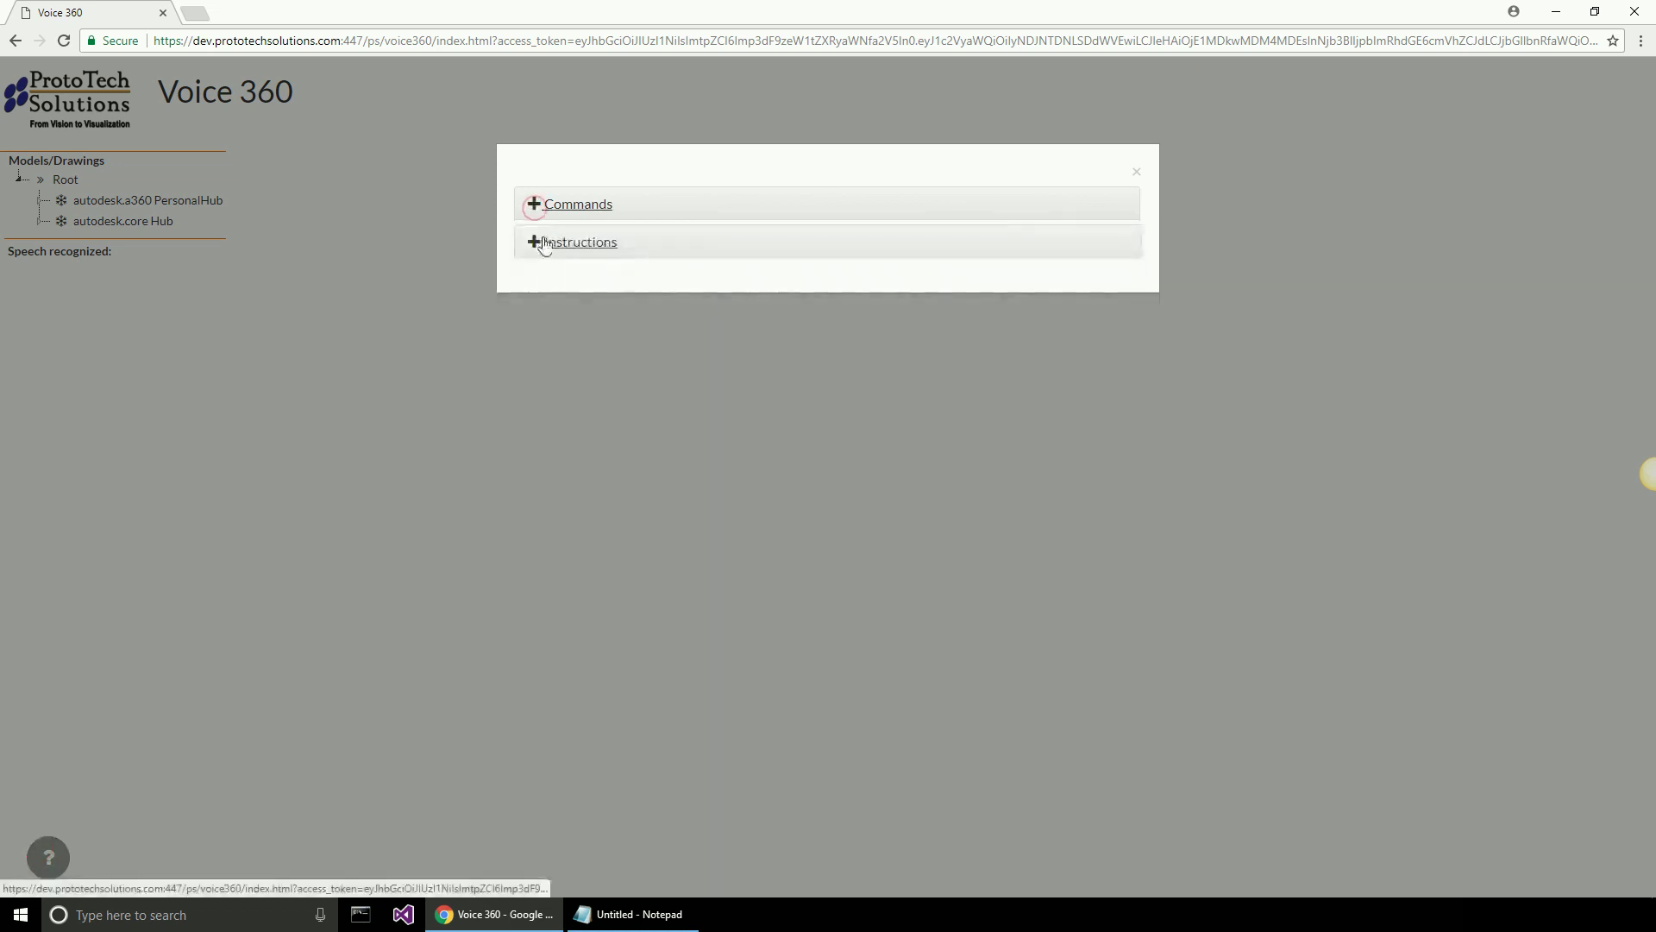
click(574, 242)
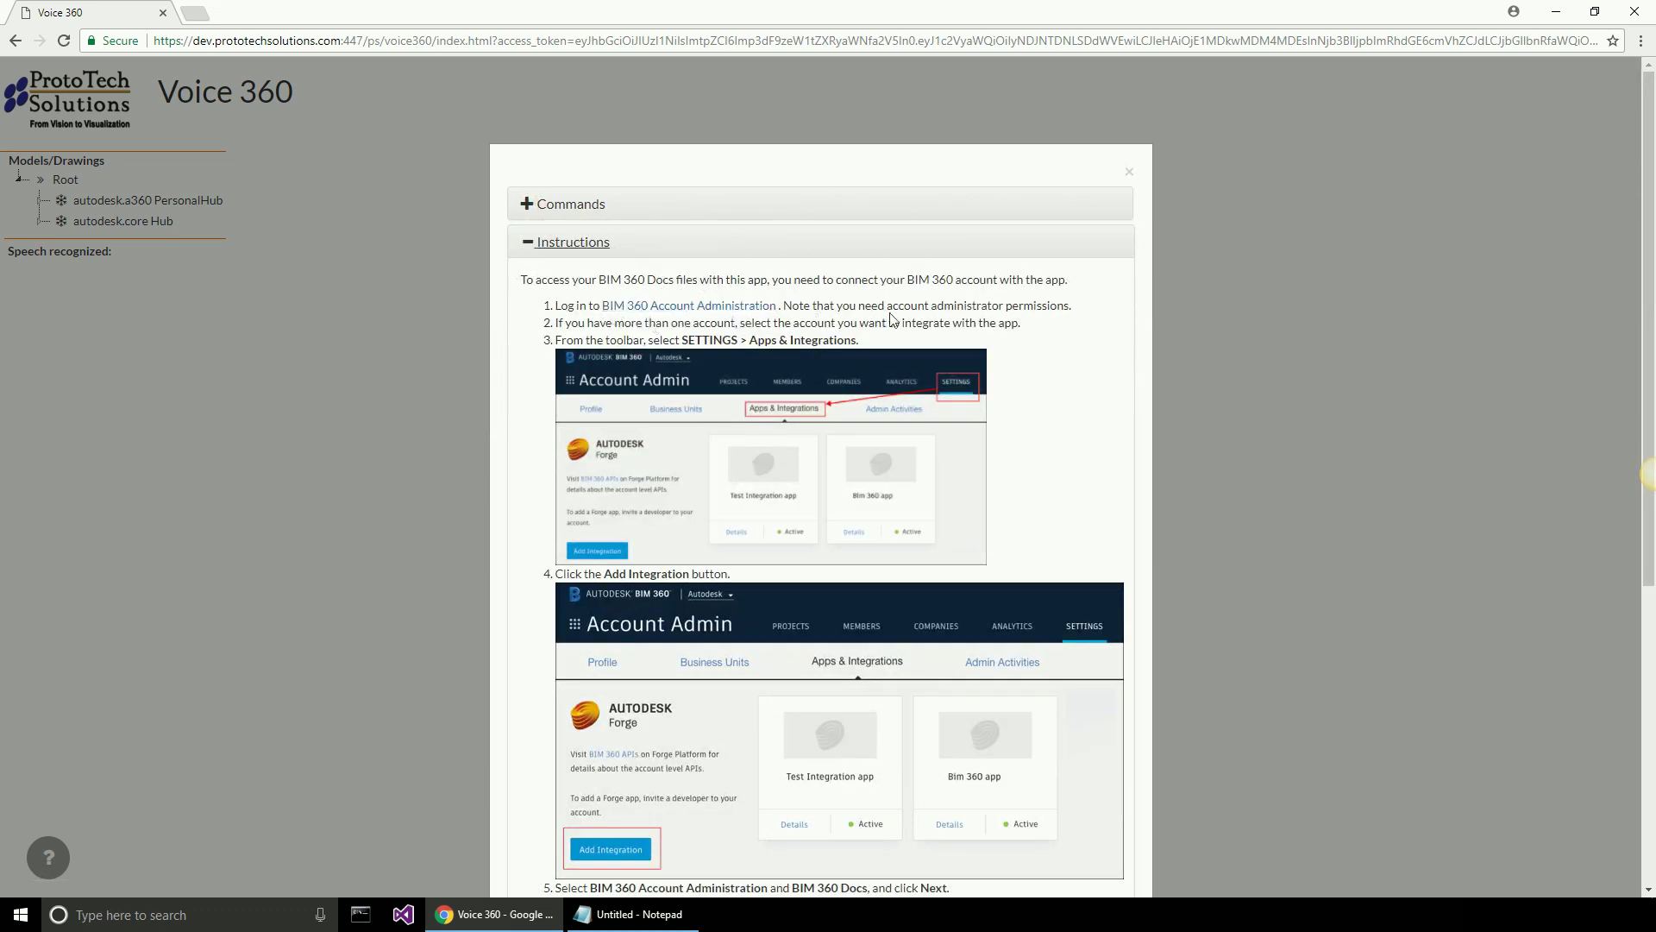
scroll(645, 450, down, 3)
scroll(644, 450, down, 3)
scroll(645, 452, down, 2)
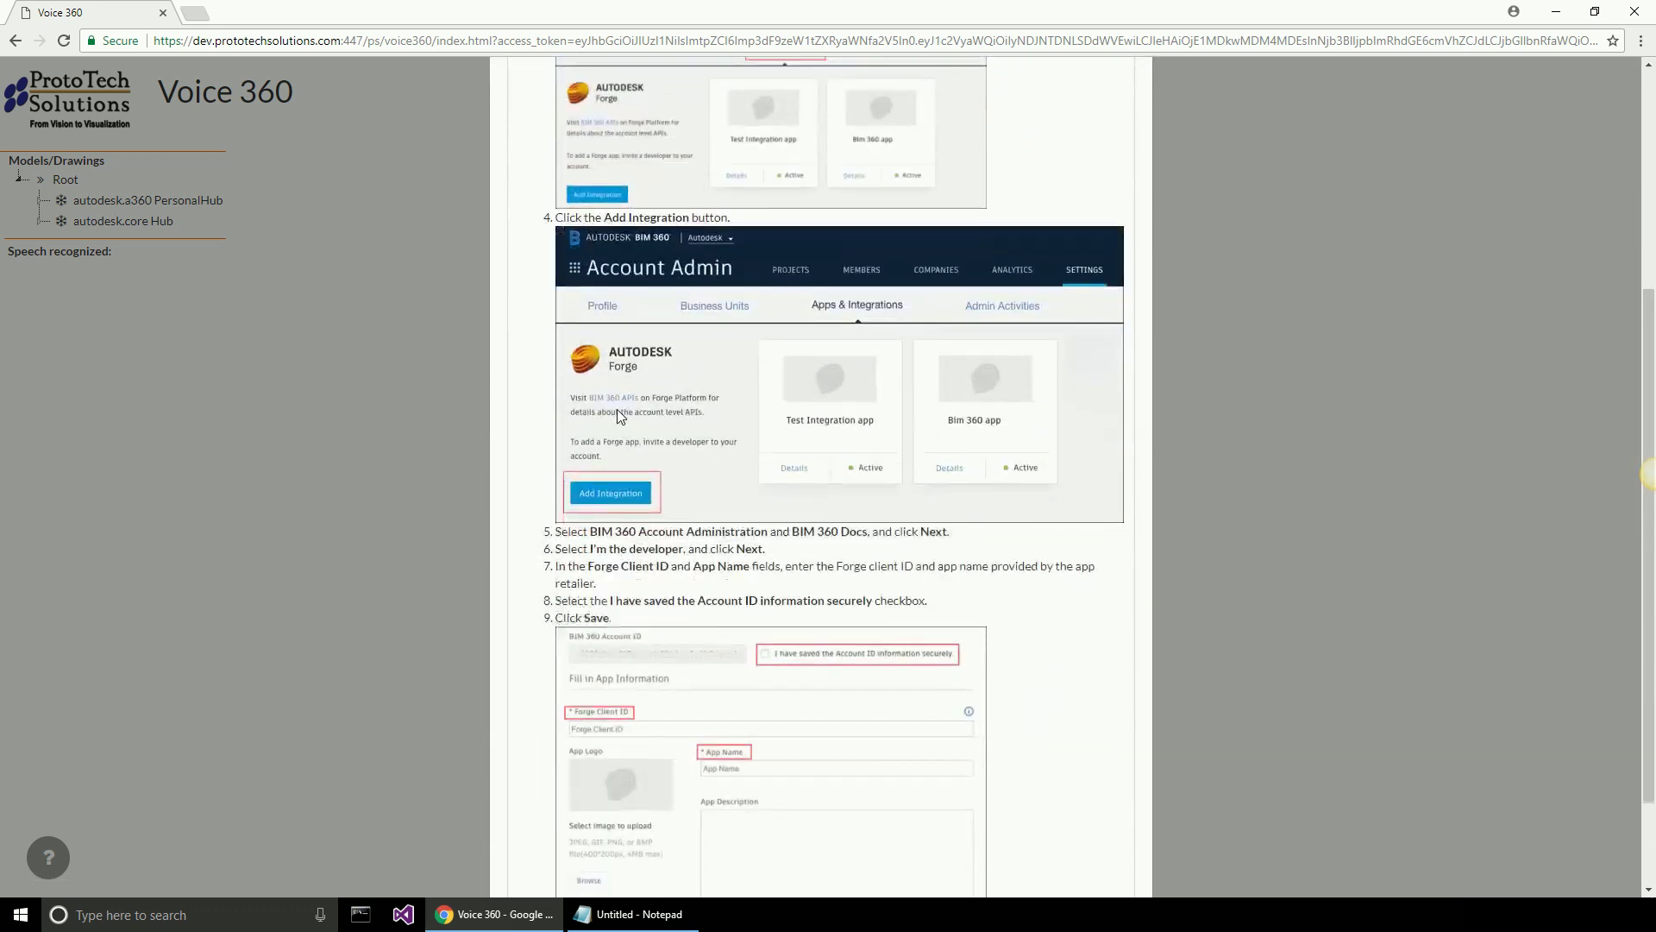
scroll(661, 570, down, 2)
scroll(651, 452, up, 4)
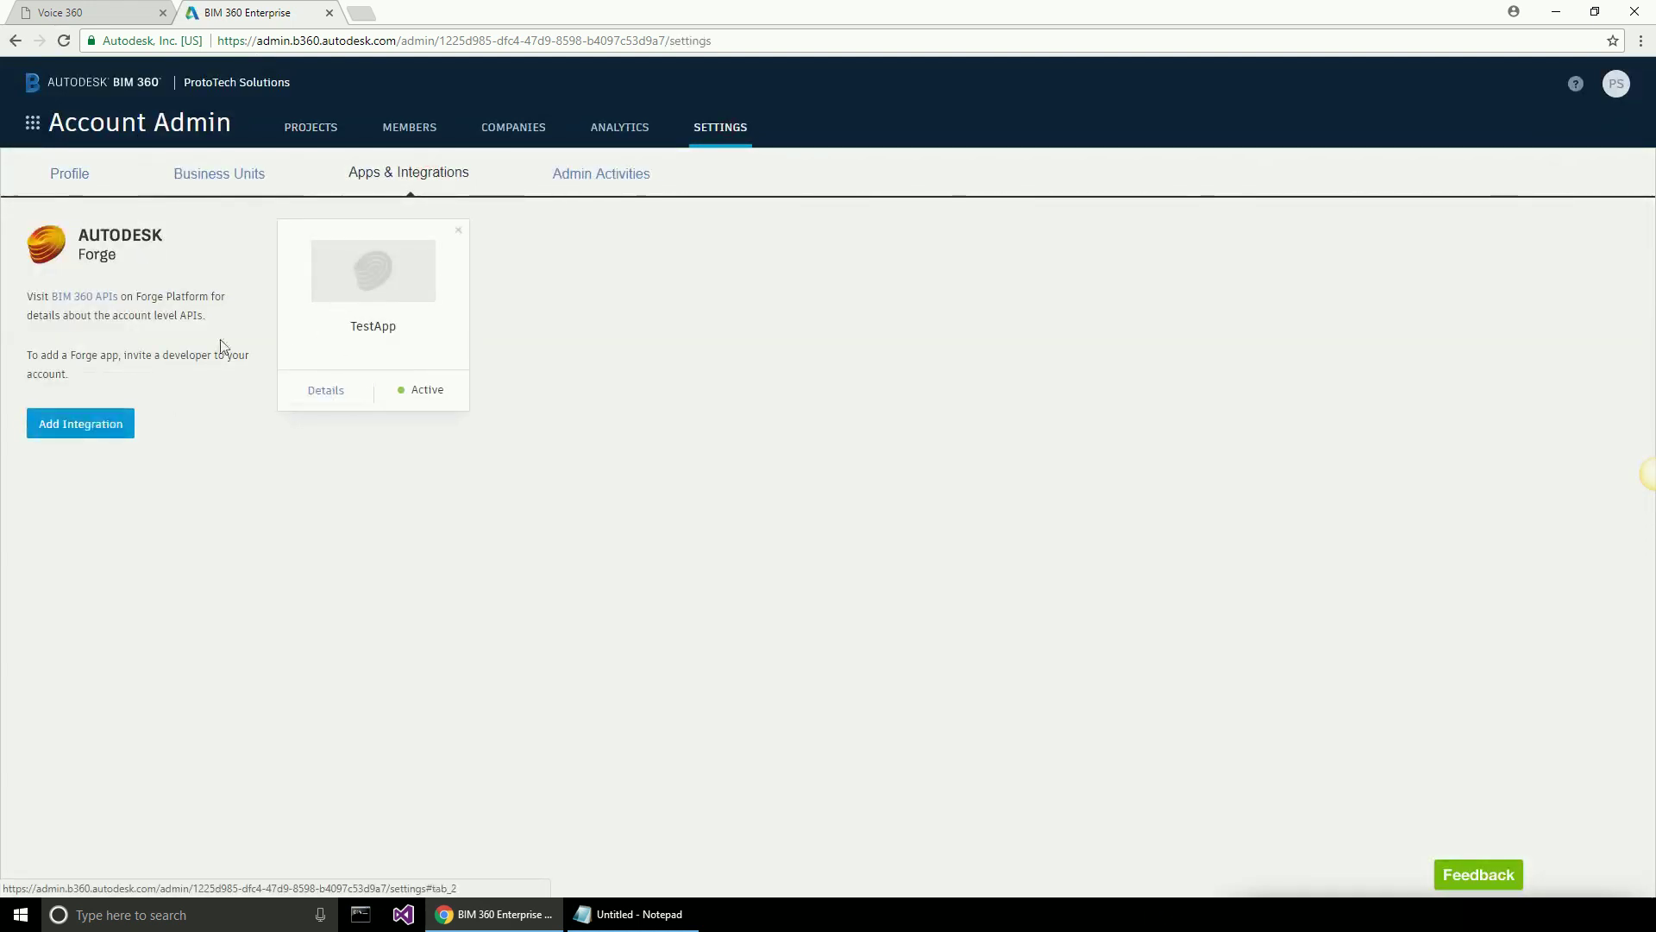
Step: Add a new integration with both access types as the developer, confirming the Account ID is saved
click(80, 424)
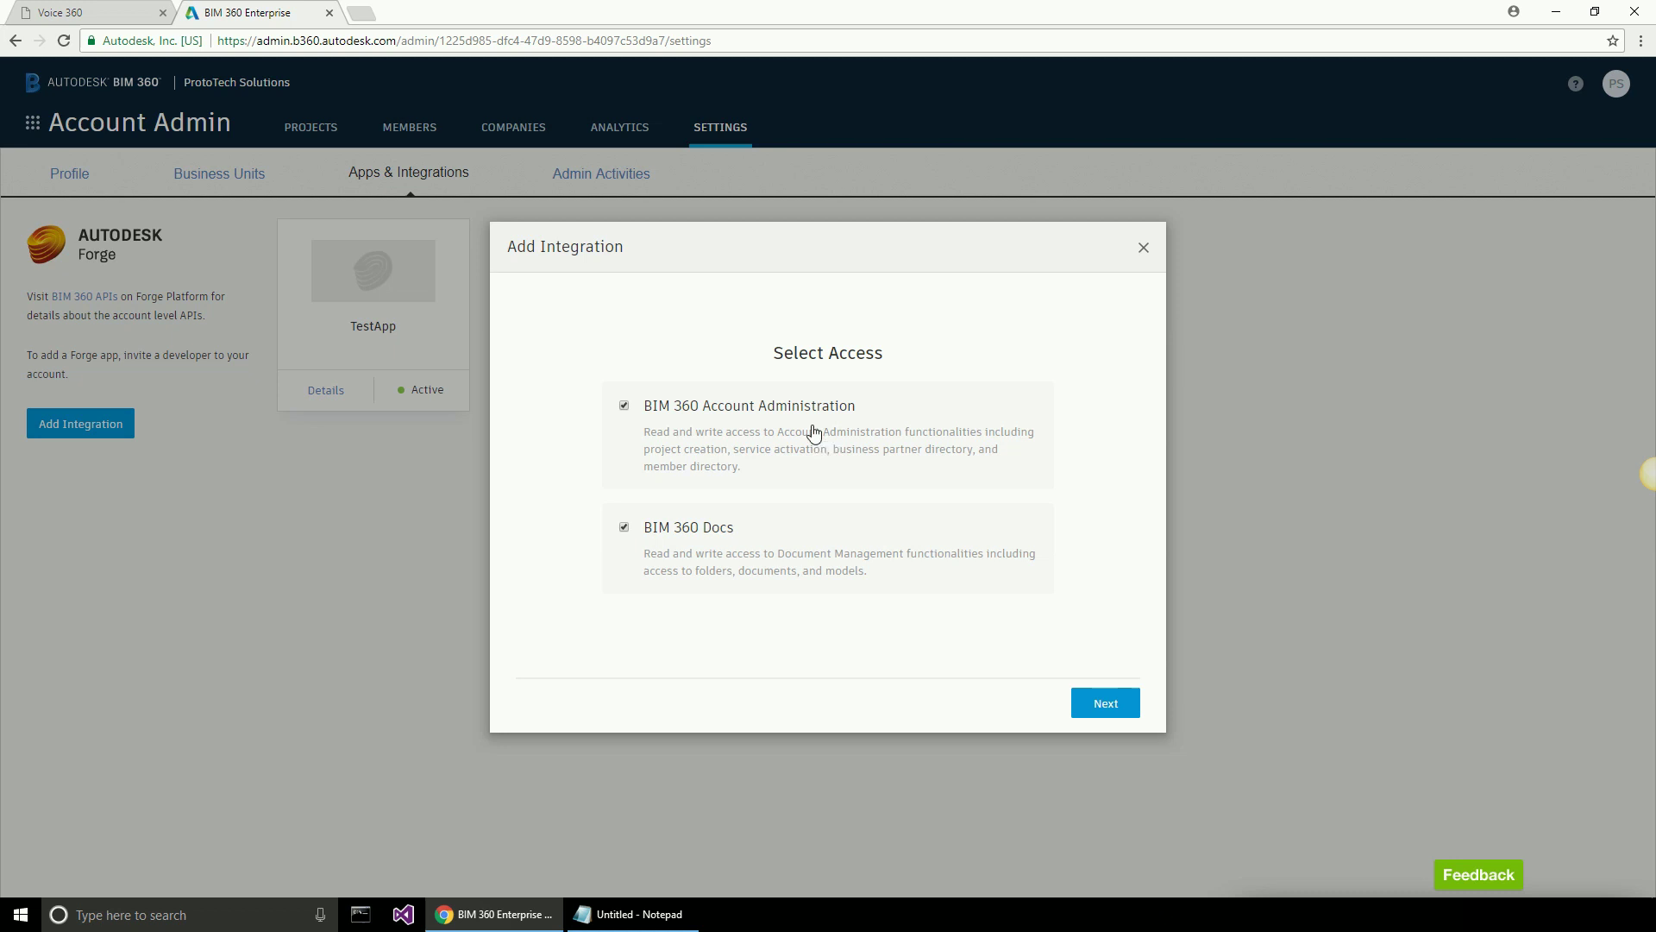
click(1105, 702)
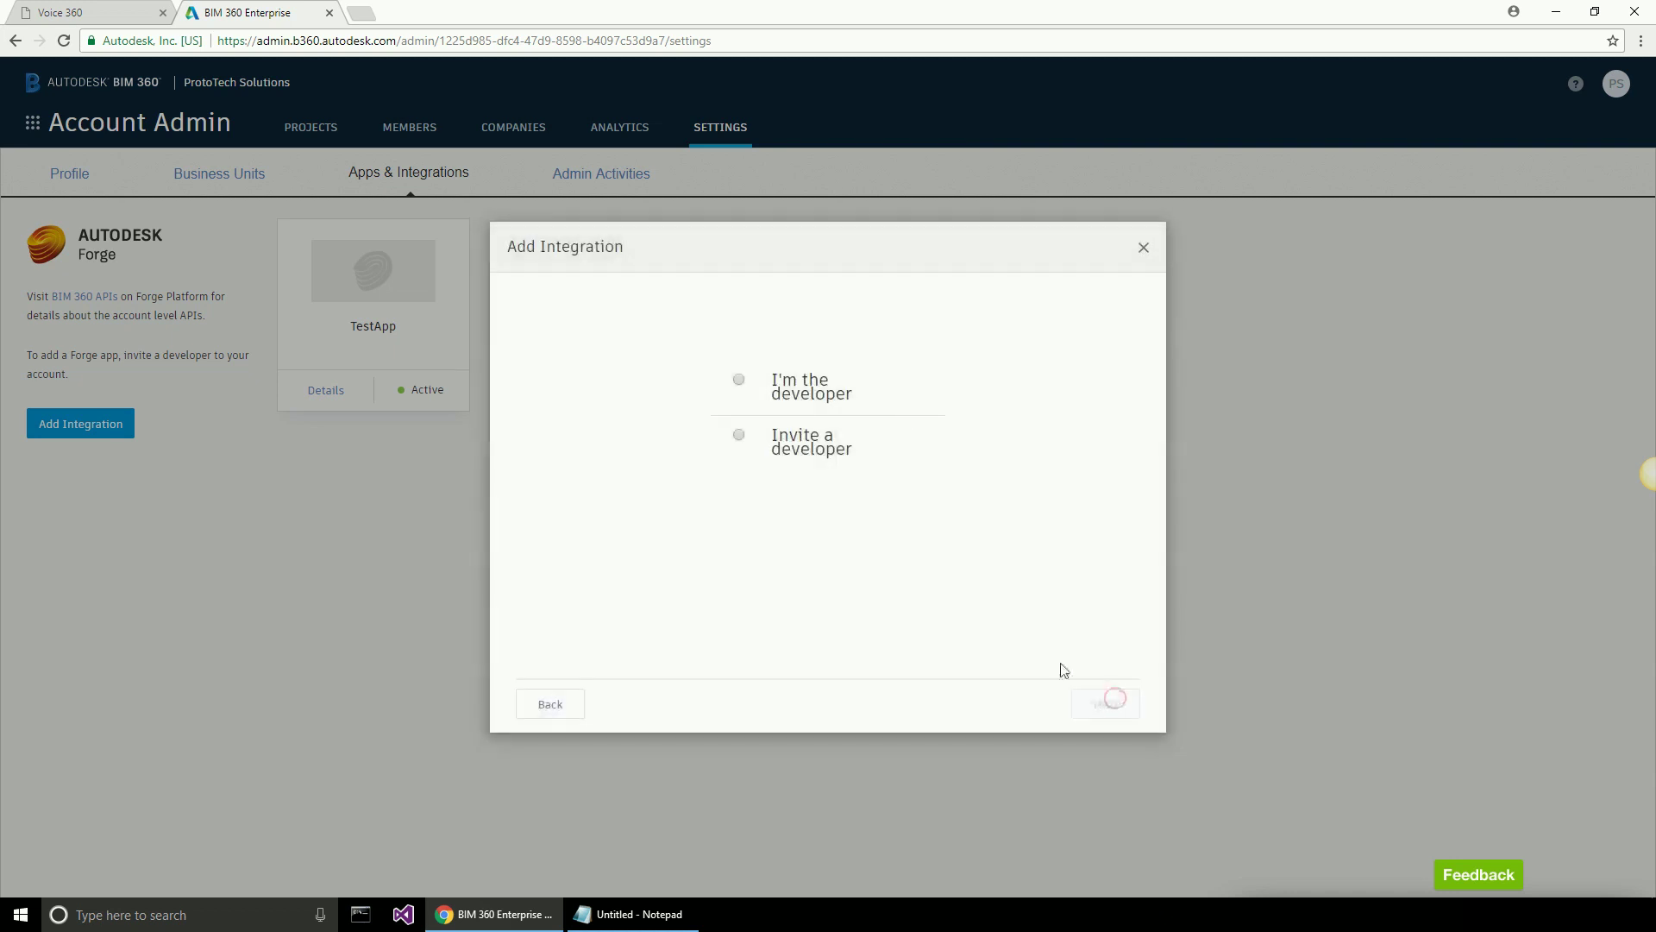
click(777, 386)
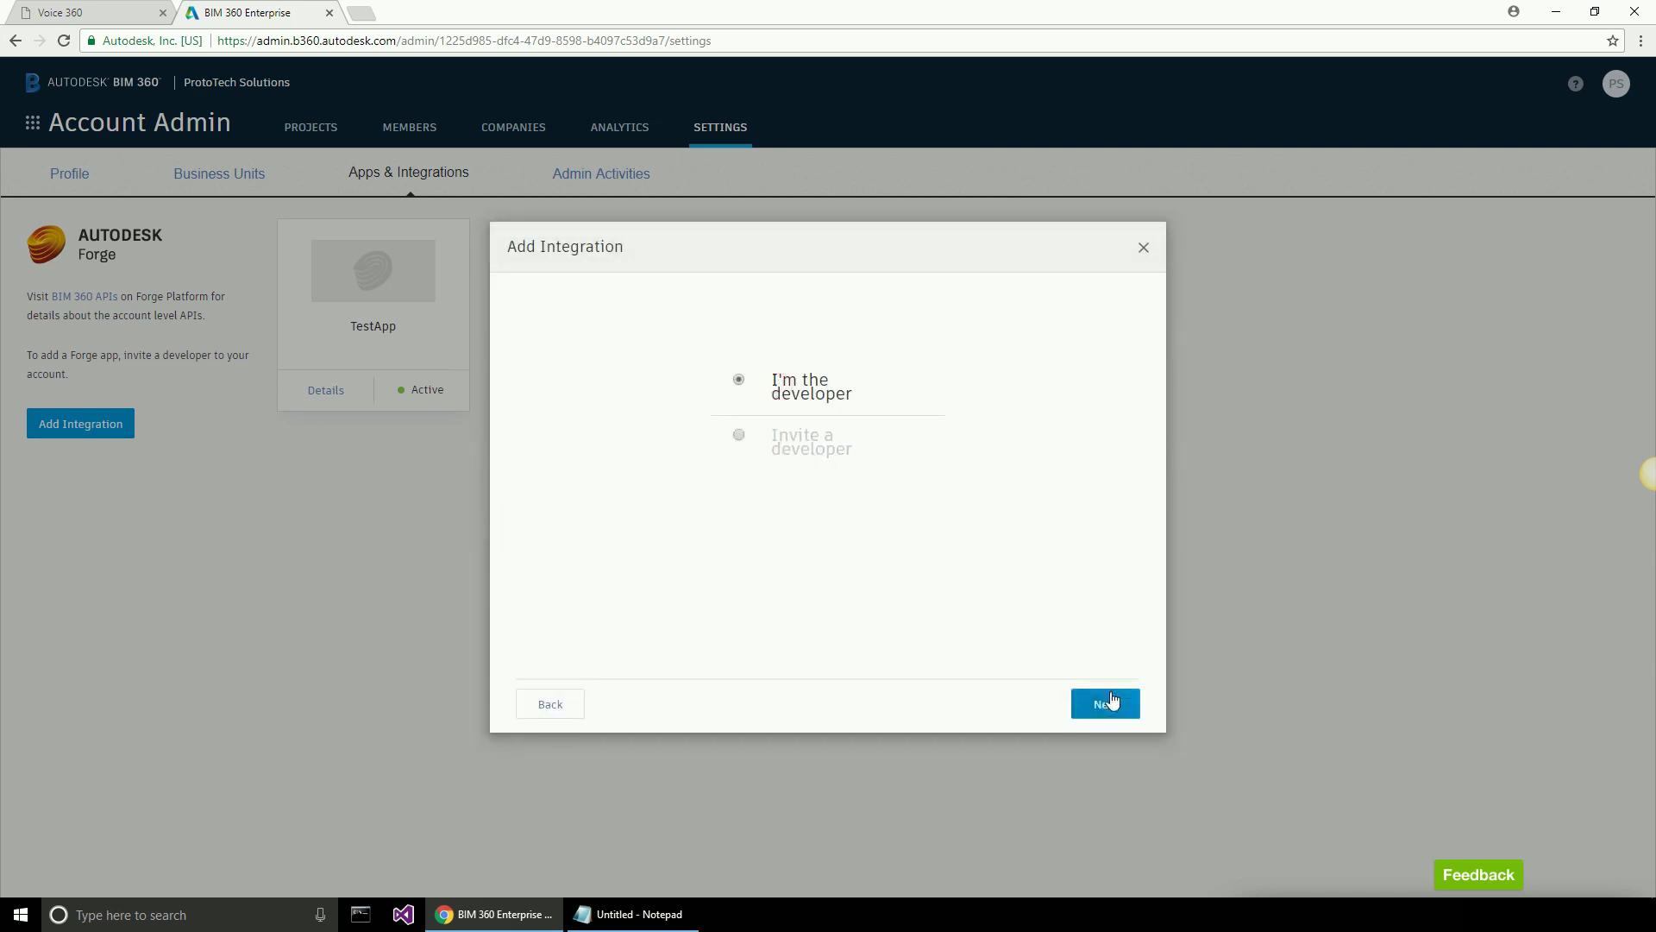
click(1106, 703)
click(822, 390)
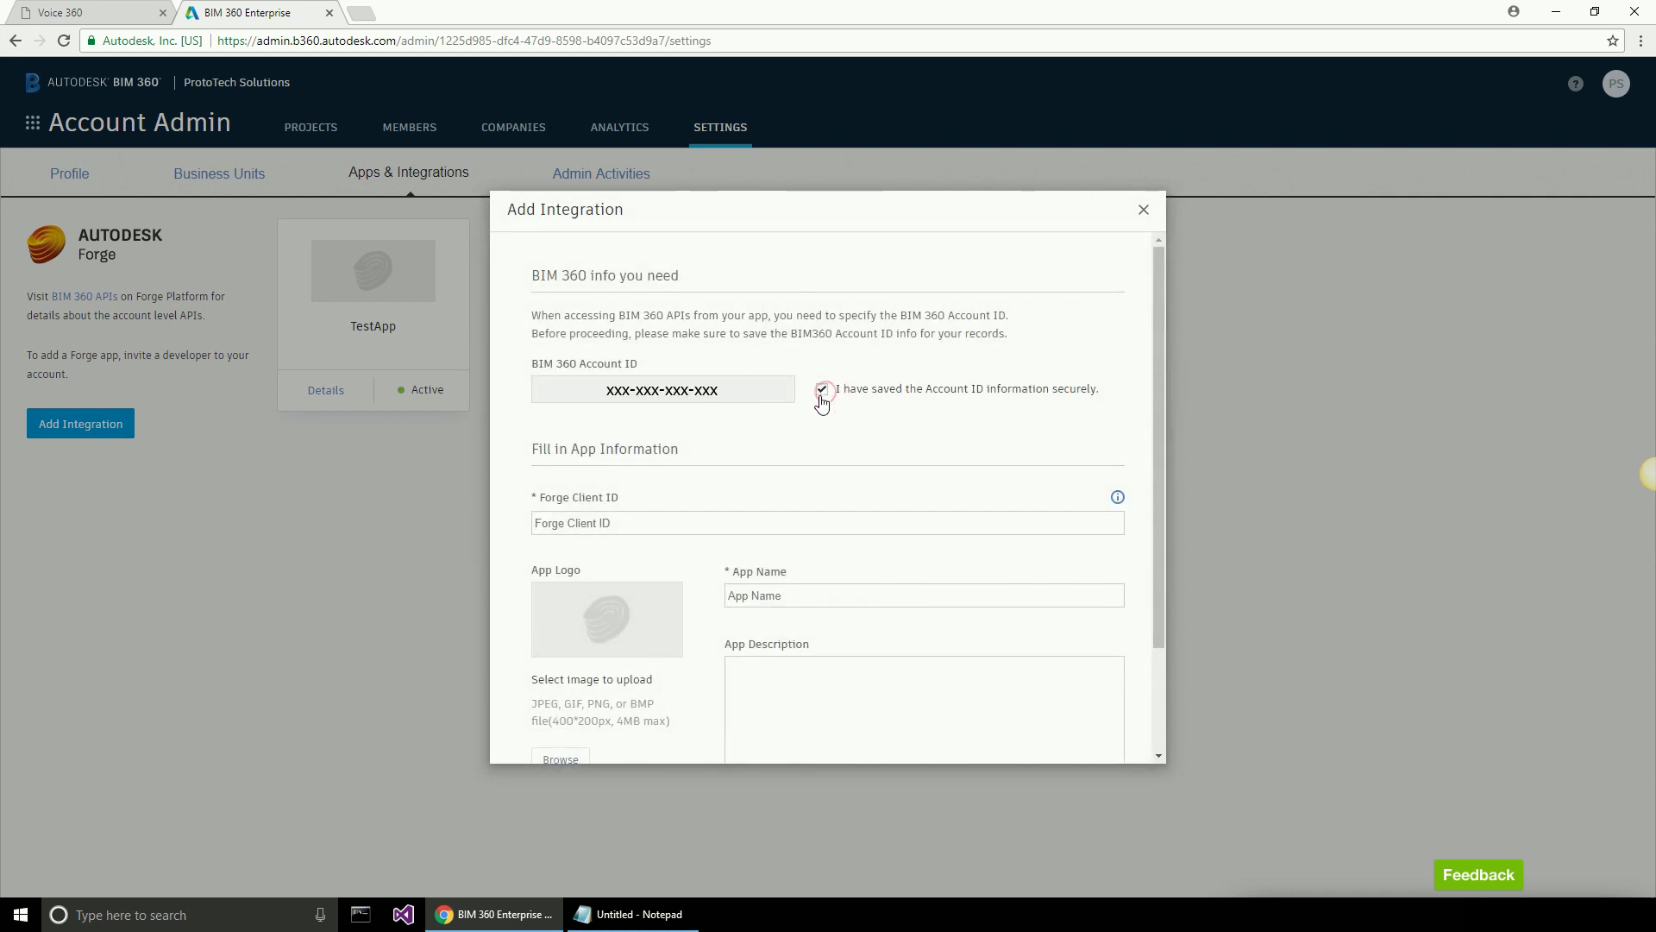
Step: Copy the client ID from Notepad into the integration's Forge Client ID field
click(634, 914)
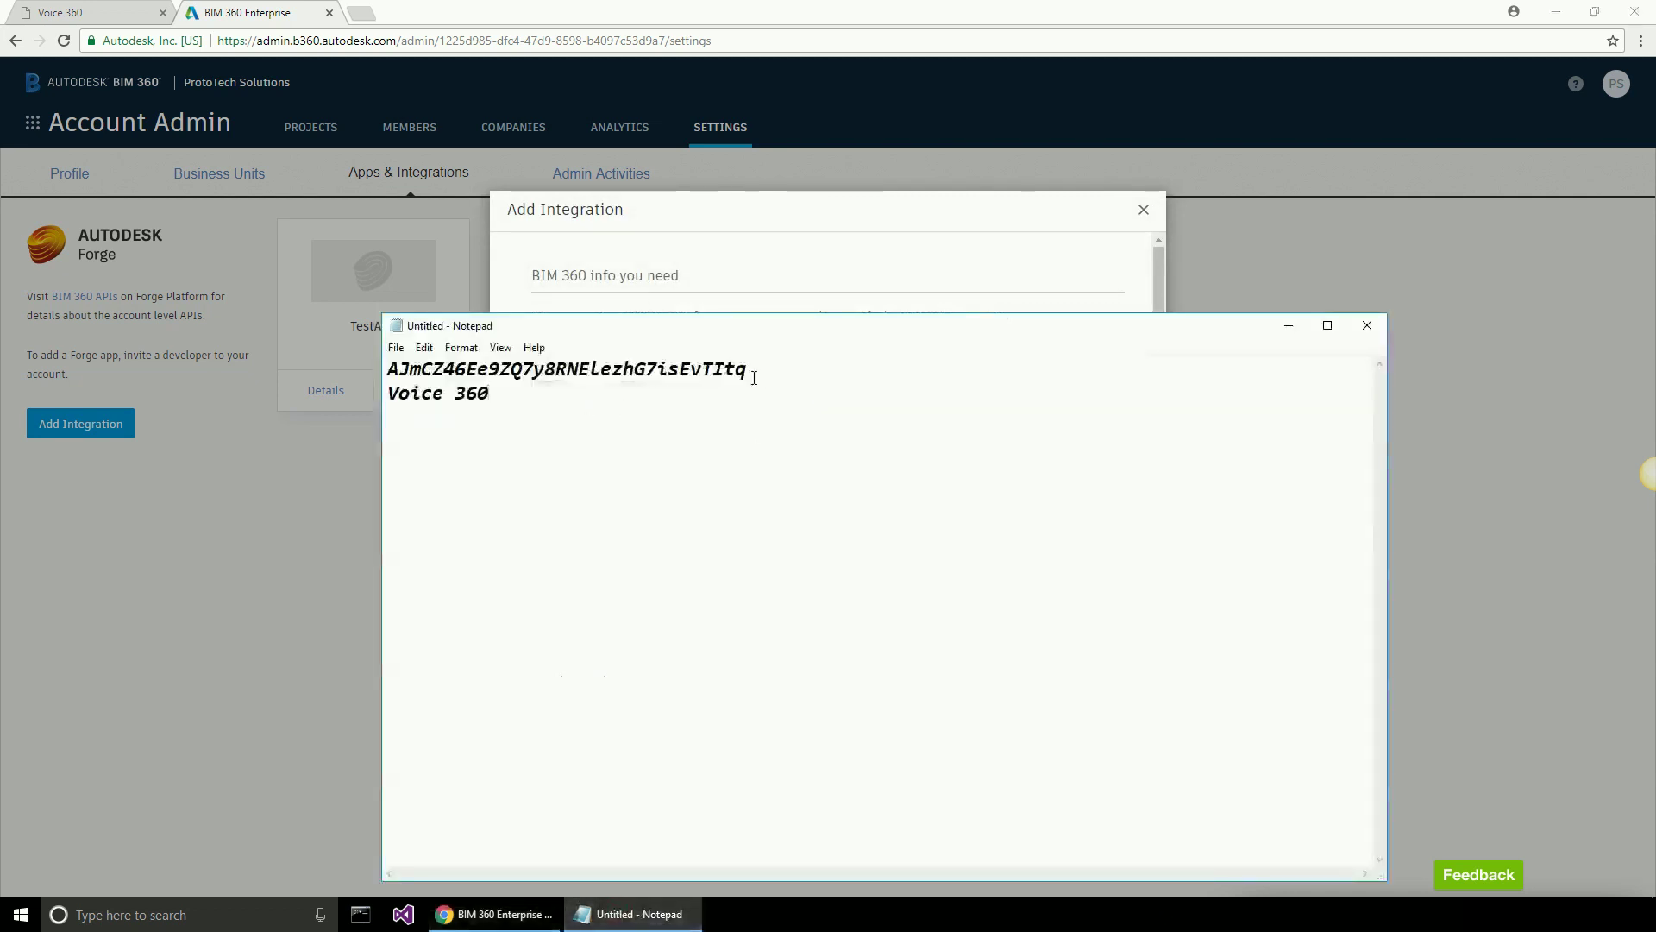
drag(751, 372, 388, 369)
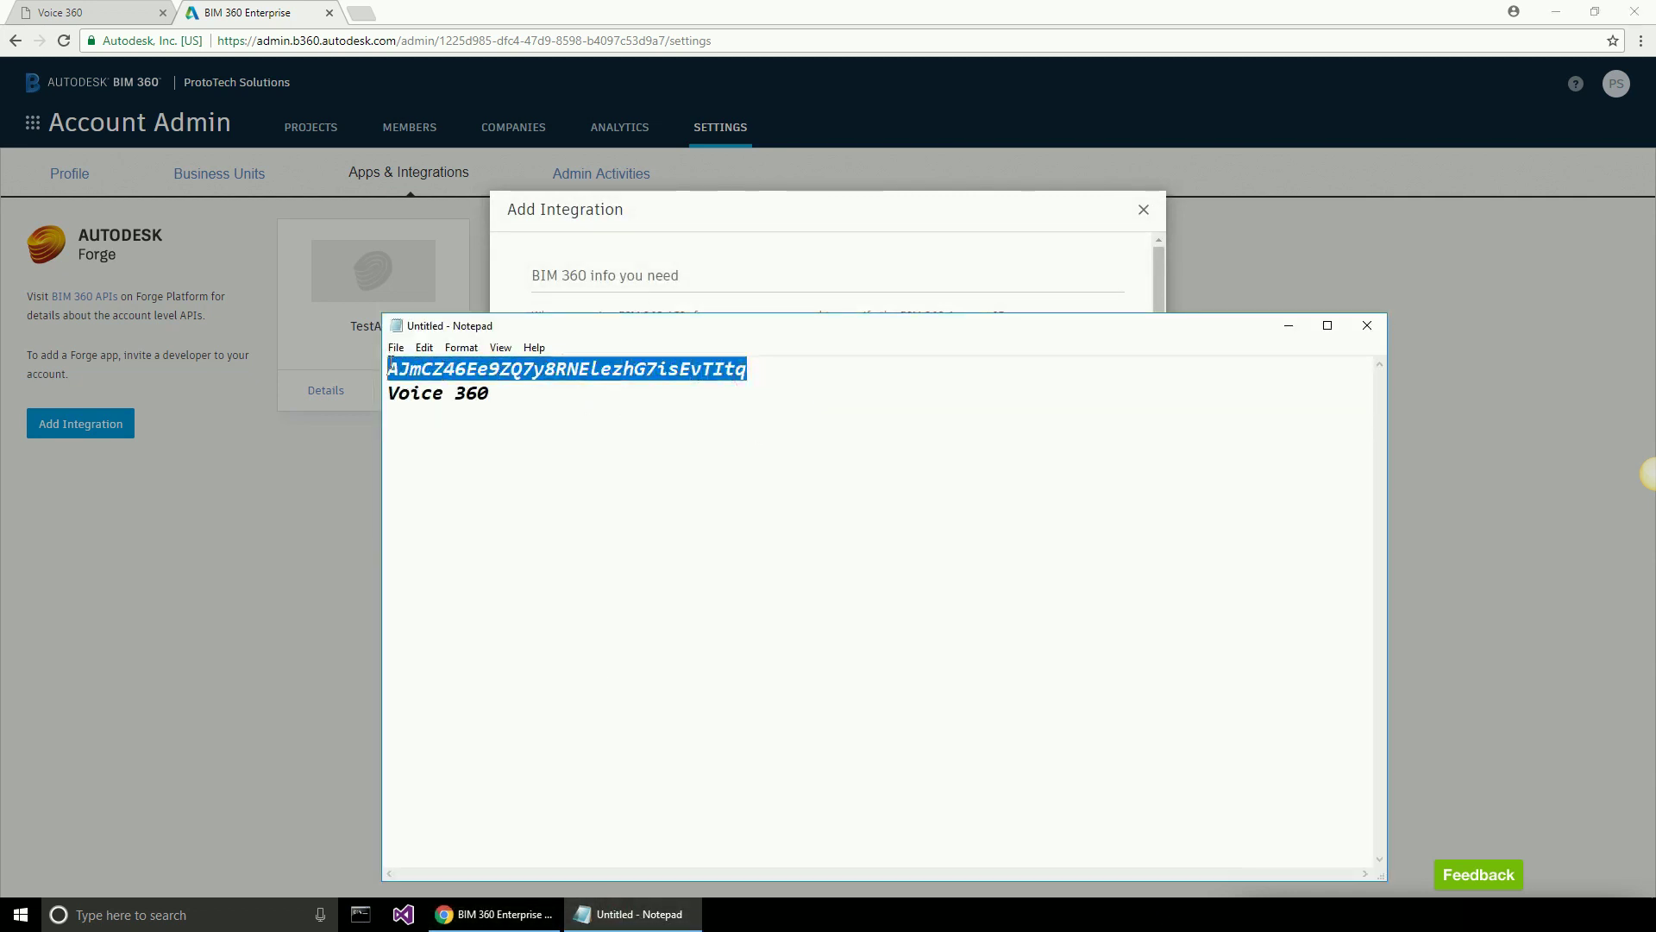
key(ctrl+c)
click(217, 458)
click(572, 523)
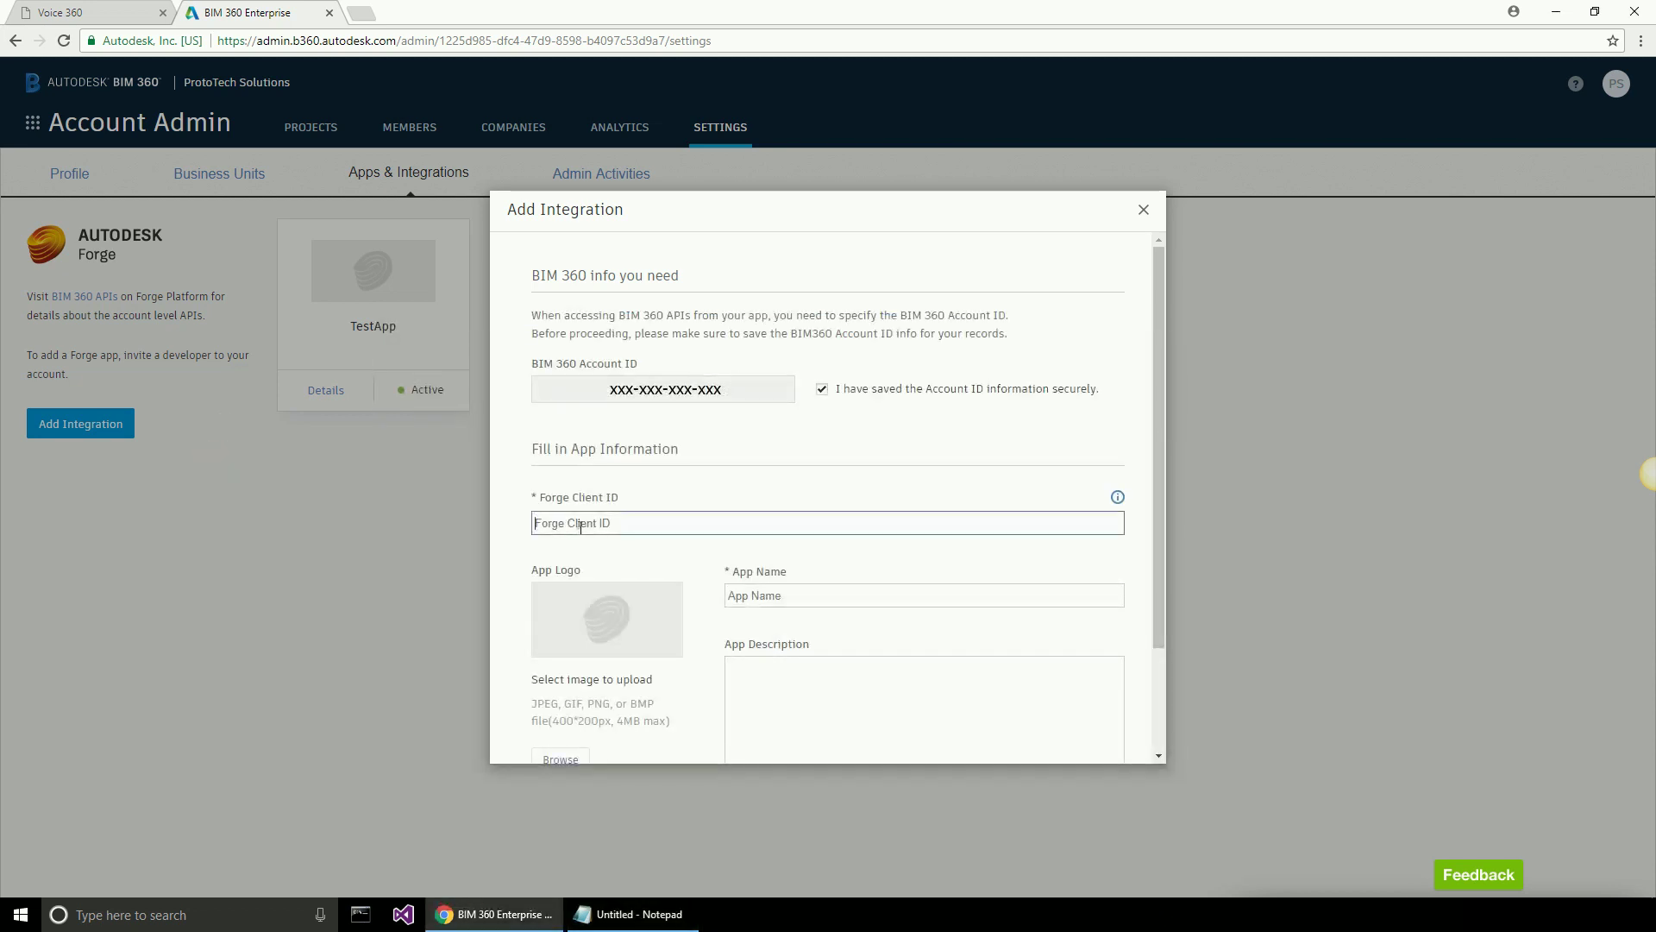
key(ctrl+v)
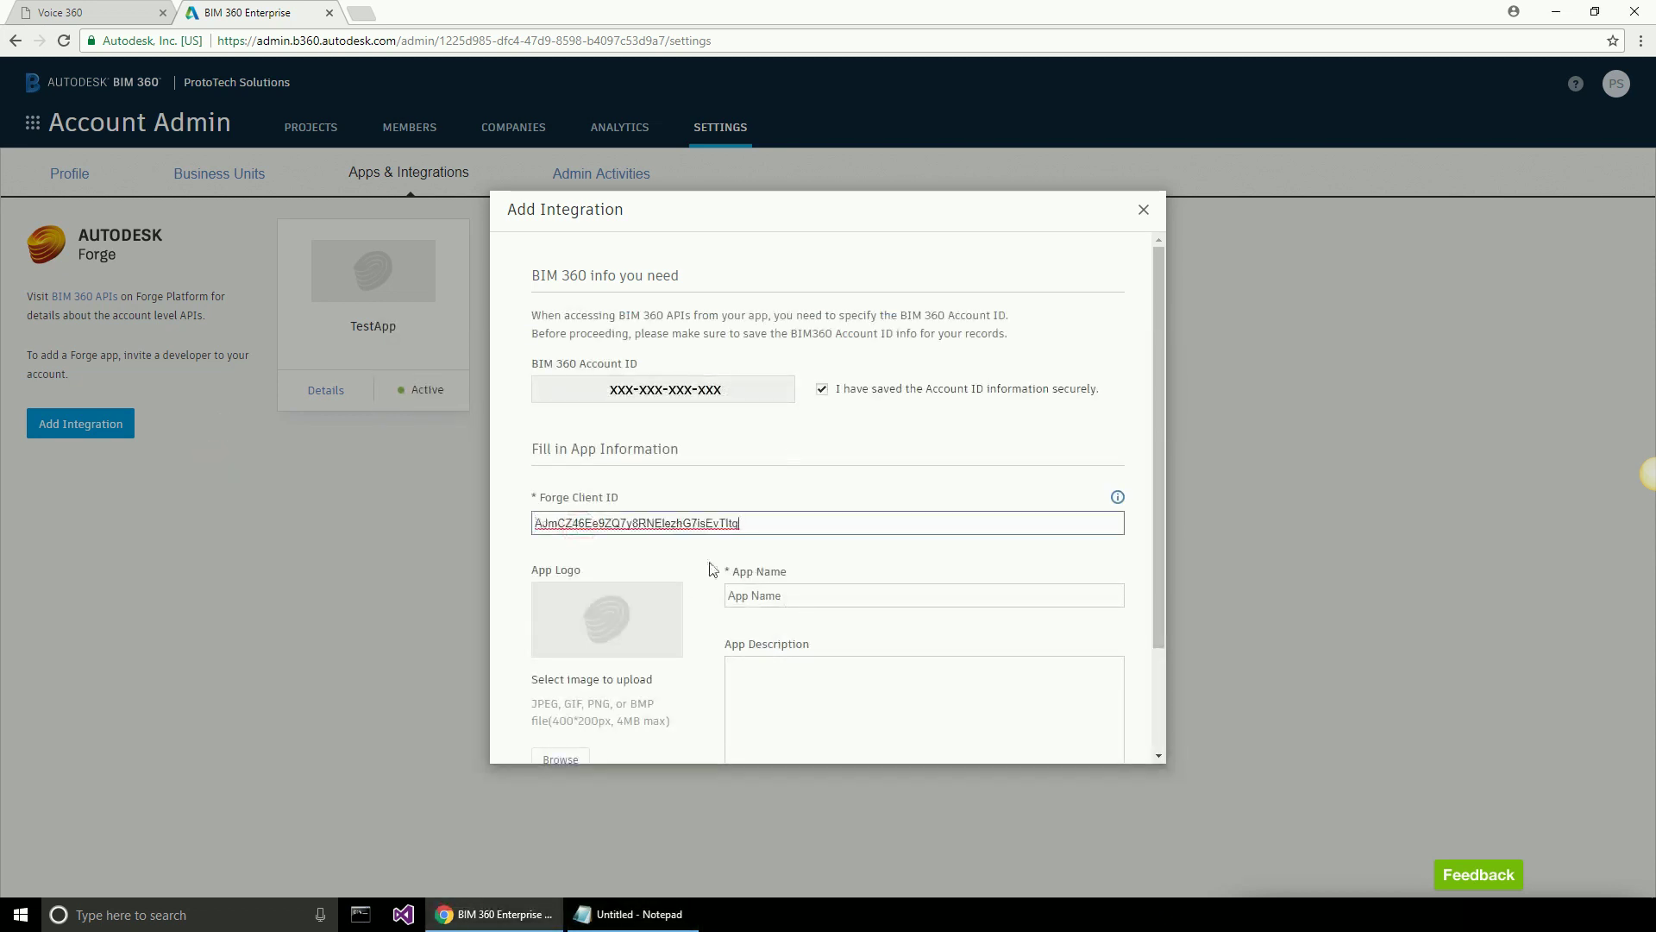
Step: Enter Voice 360 as the App Name, save the integration and dismiss the success message
click(634, 913)
drag(495, 396, 389, 396)
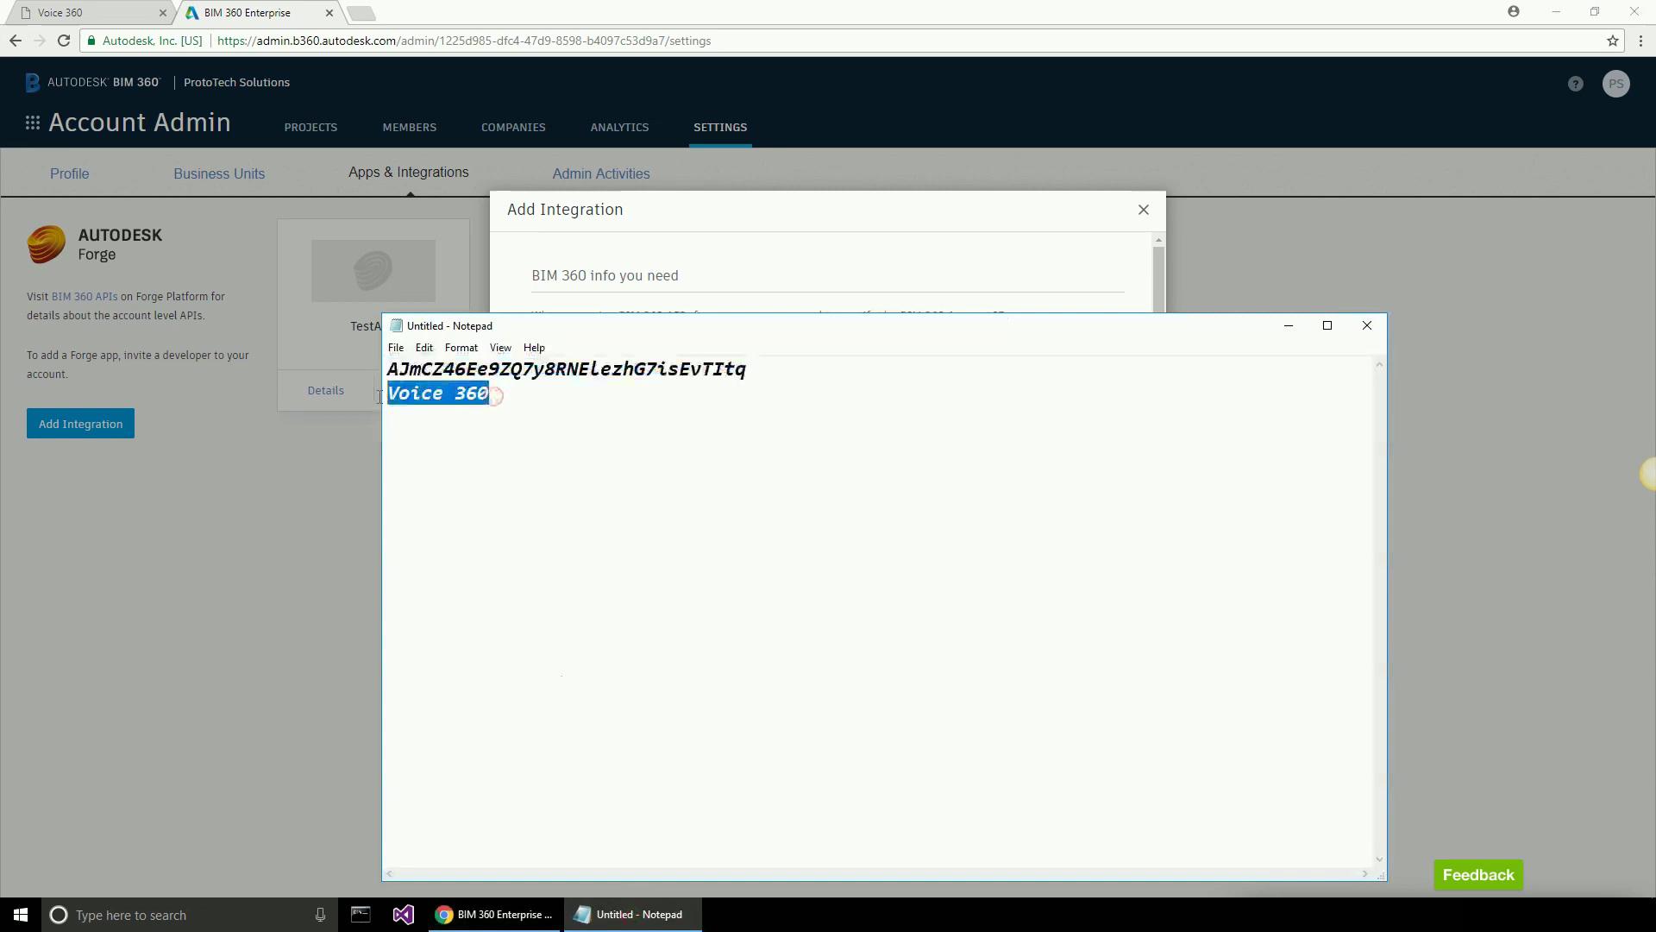
key(ctrl+c)
click(256, 509)
click(756, 597)
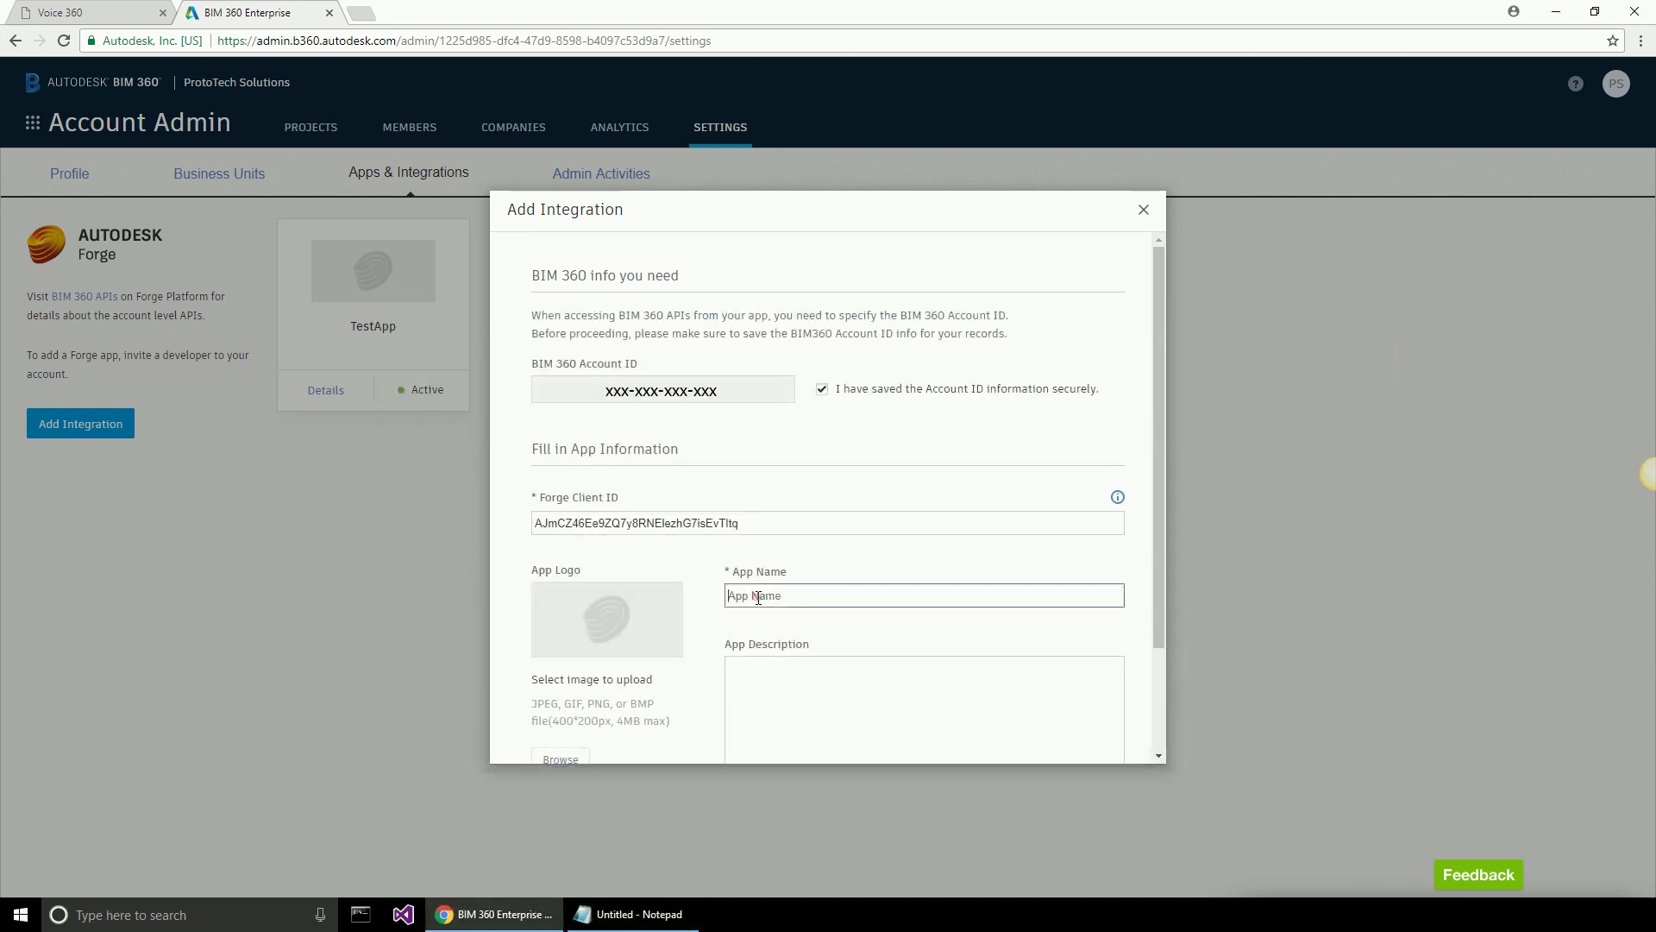
key(ctrl+v)
scroll(792, 605, down, 3)
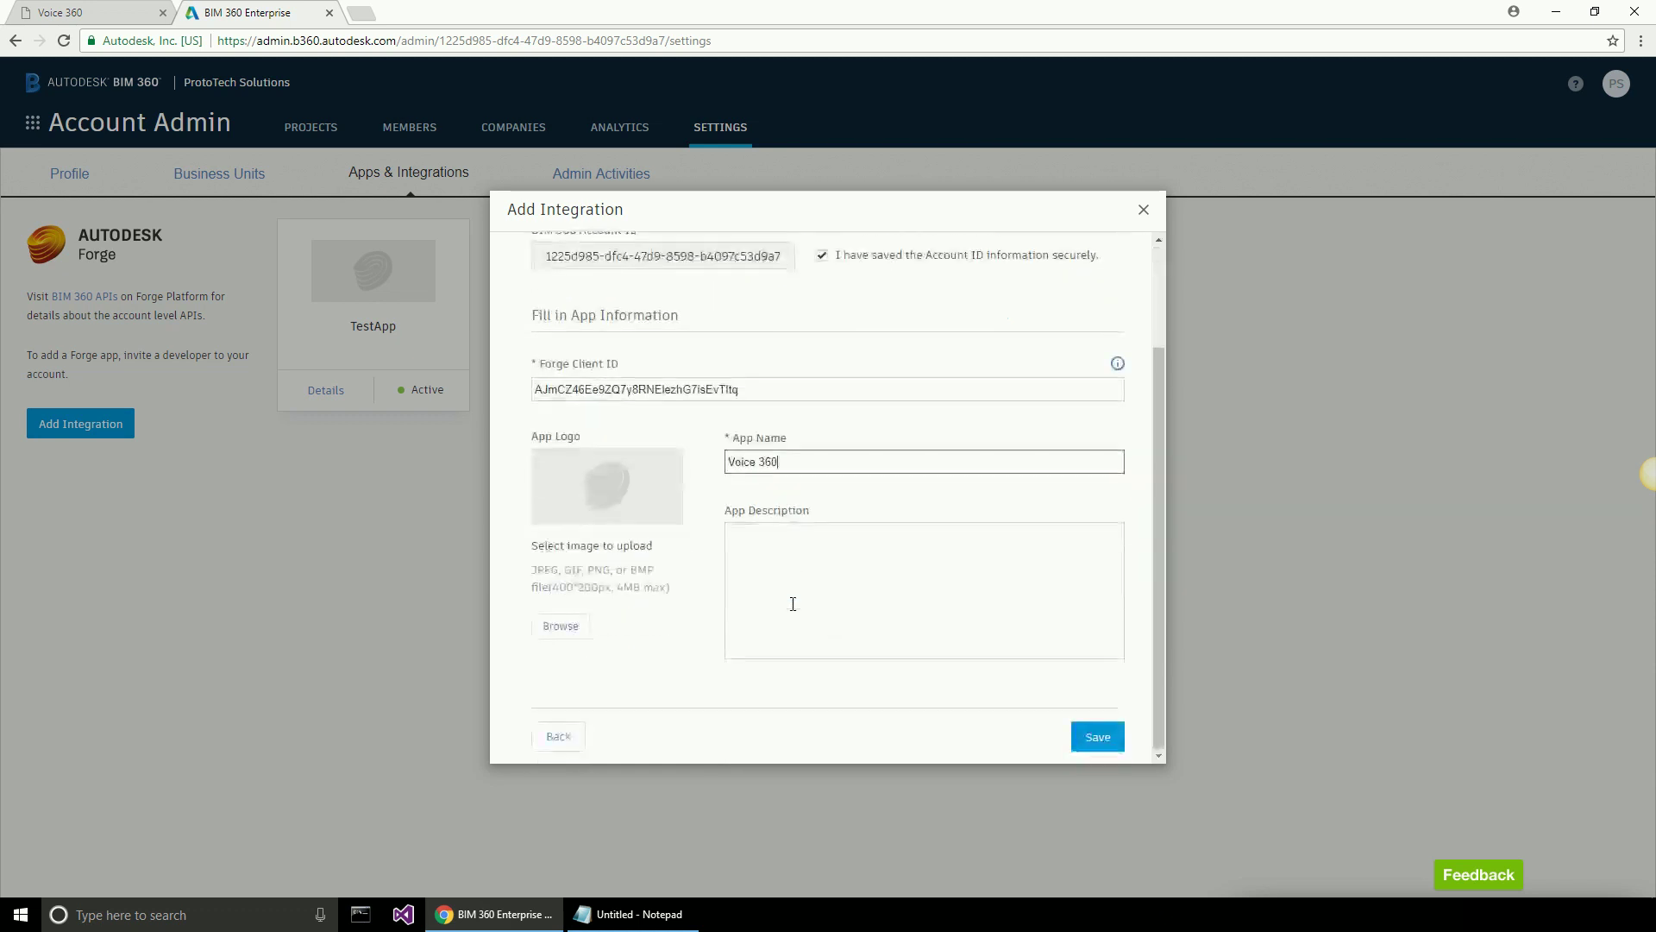
click(1092, 736)
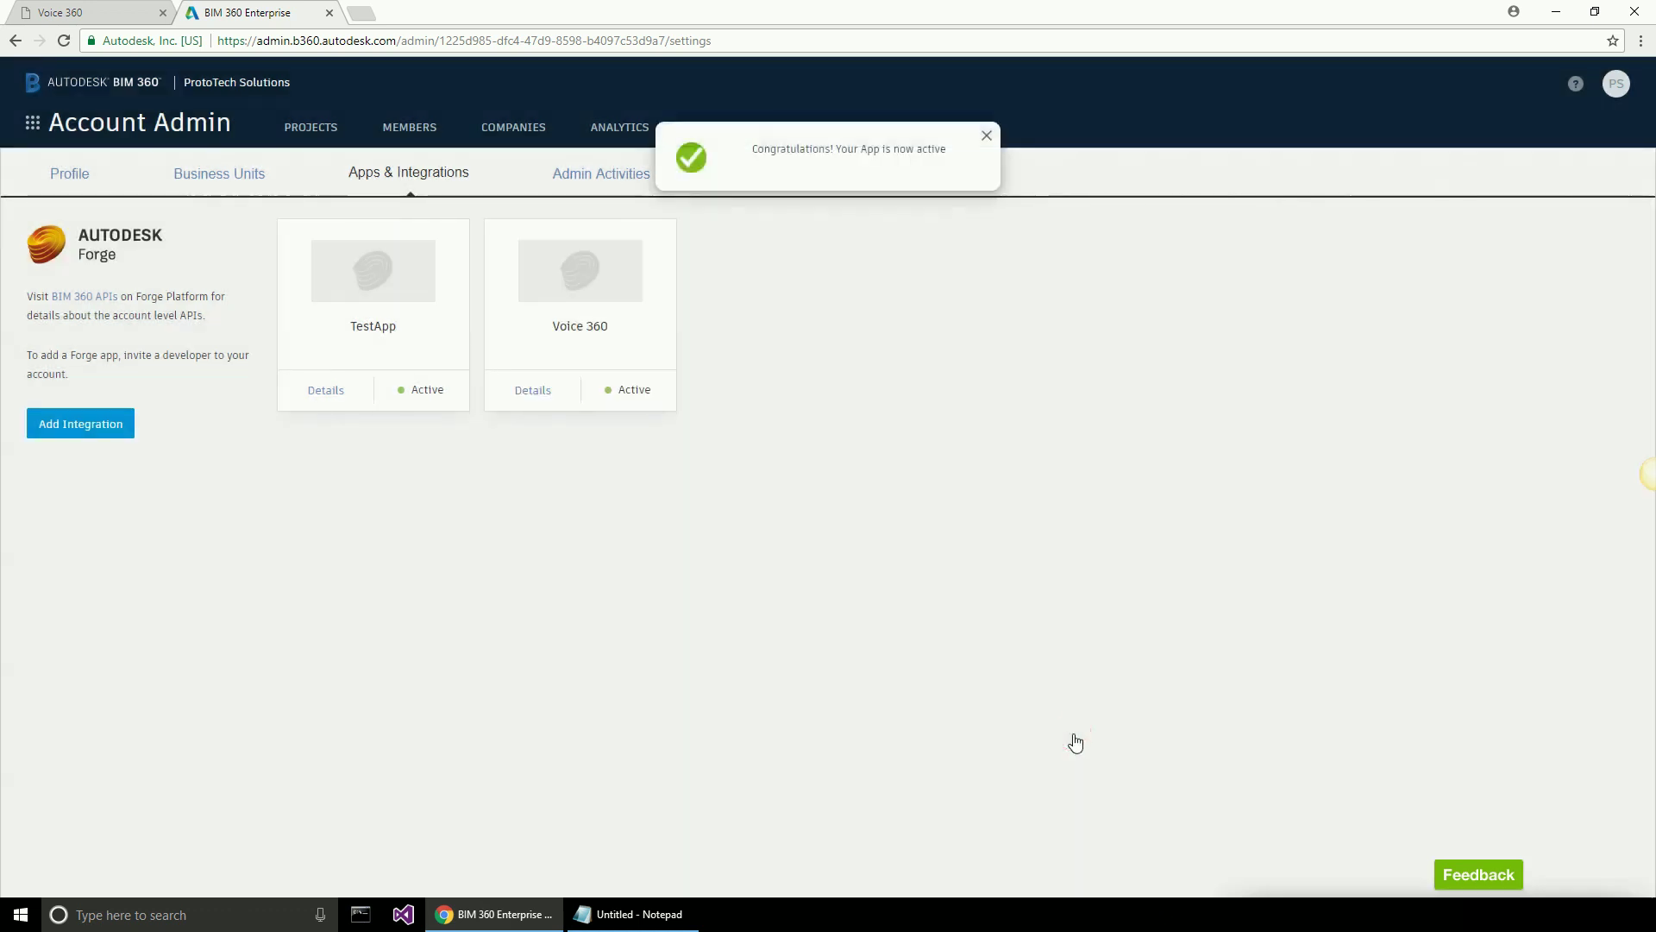
click(986, 136)
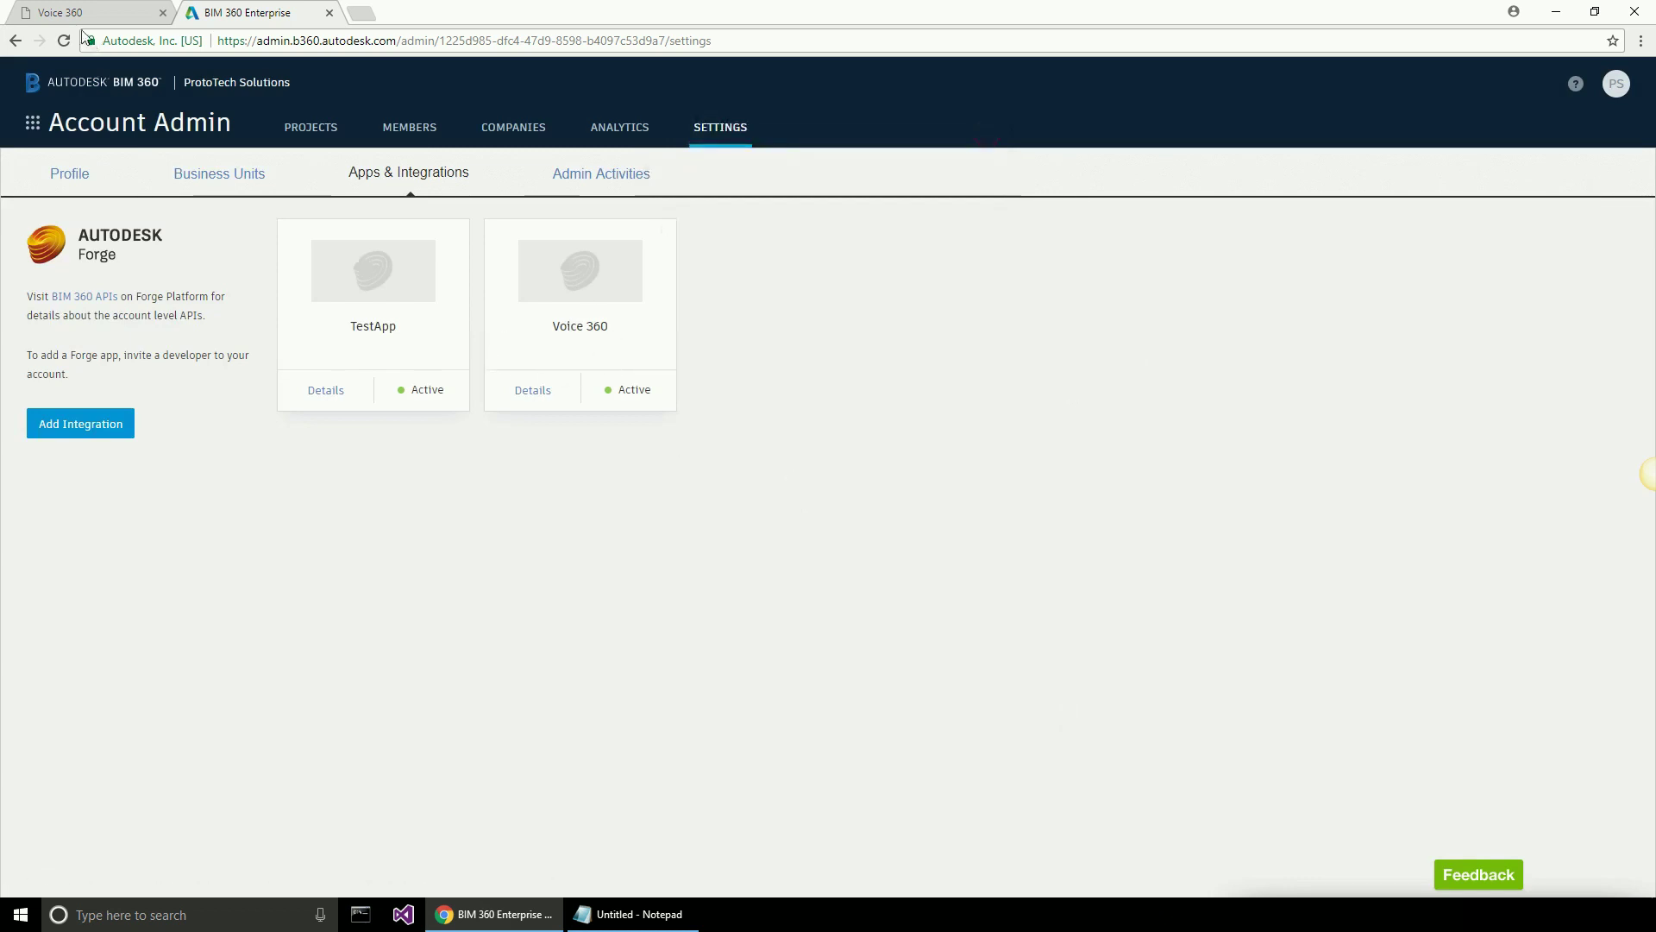
Step: Close the setup overlay in Voice 360, reload the page with F5, and dismiss the instructions popup
click(59, 11)
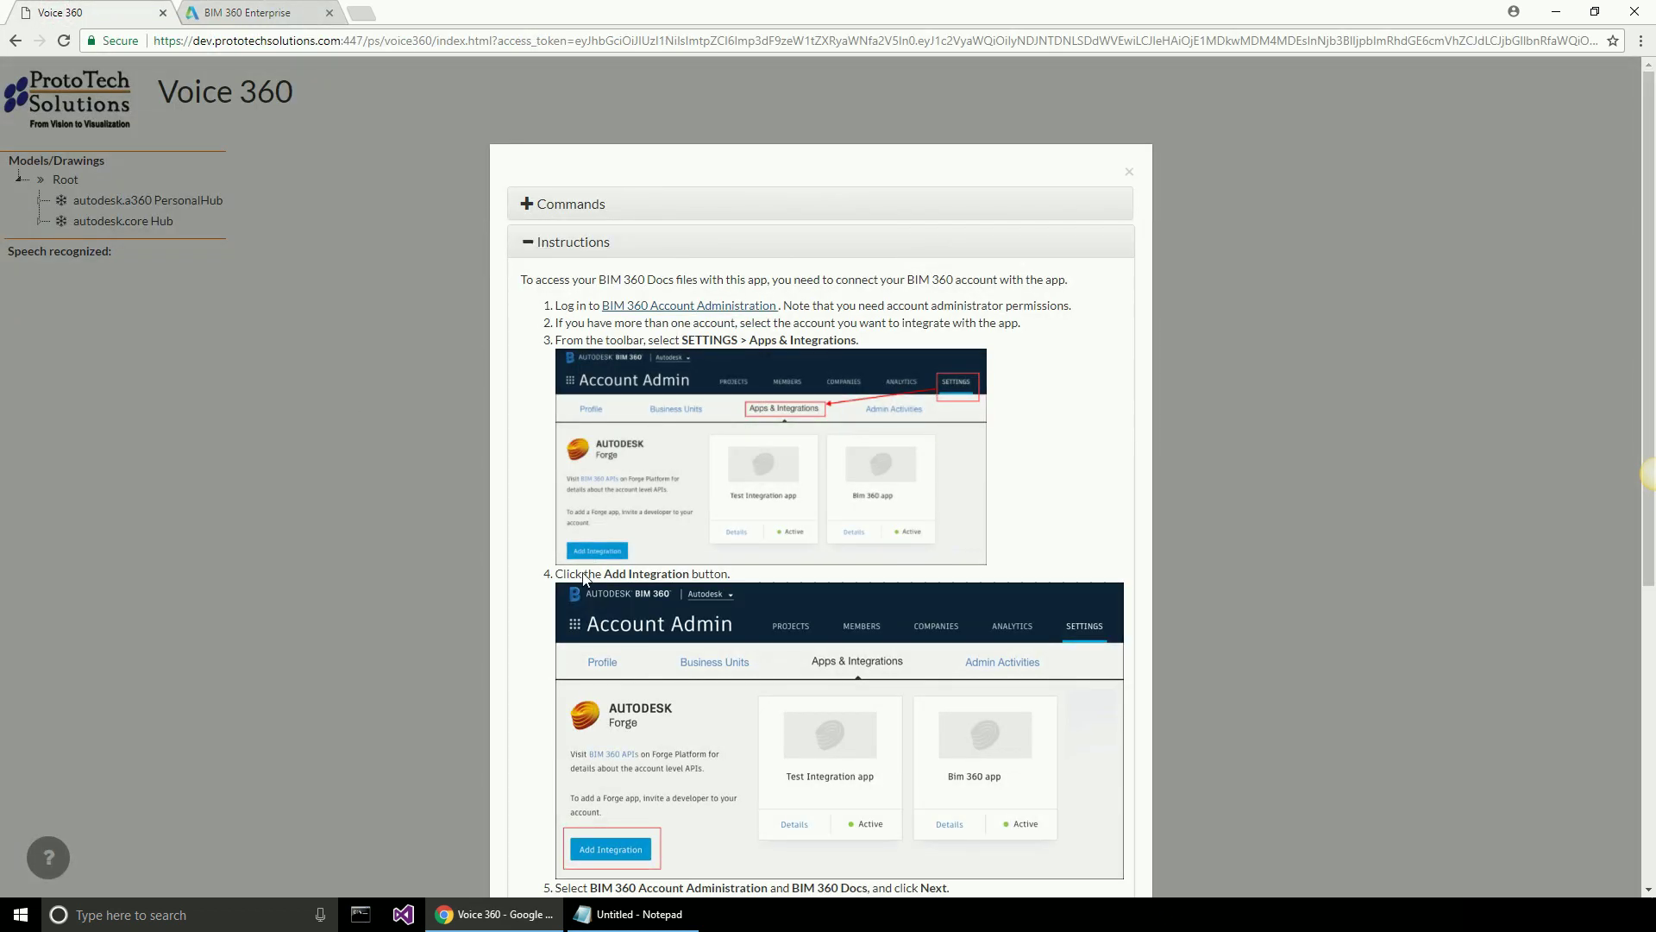
scroll(583, 575, down, 5)
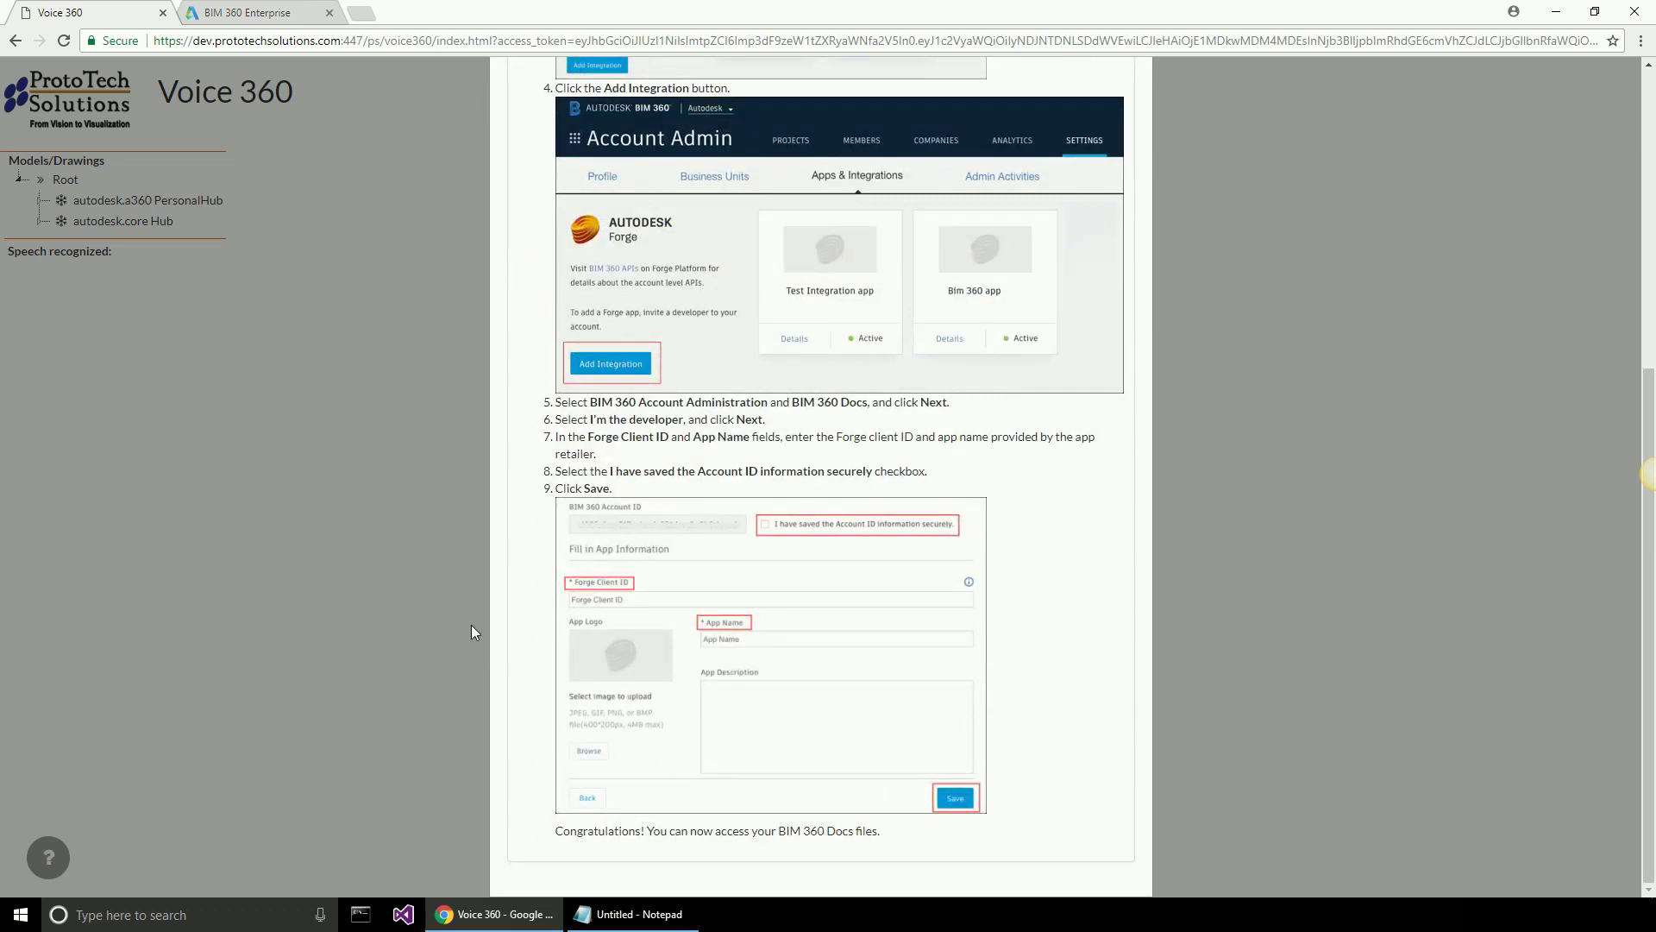
click(265, 381)
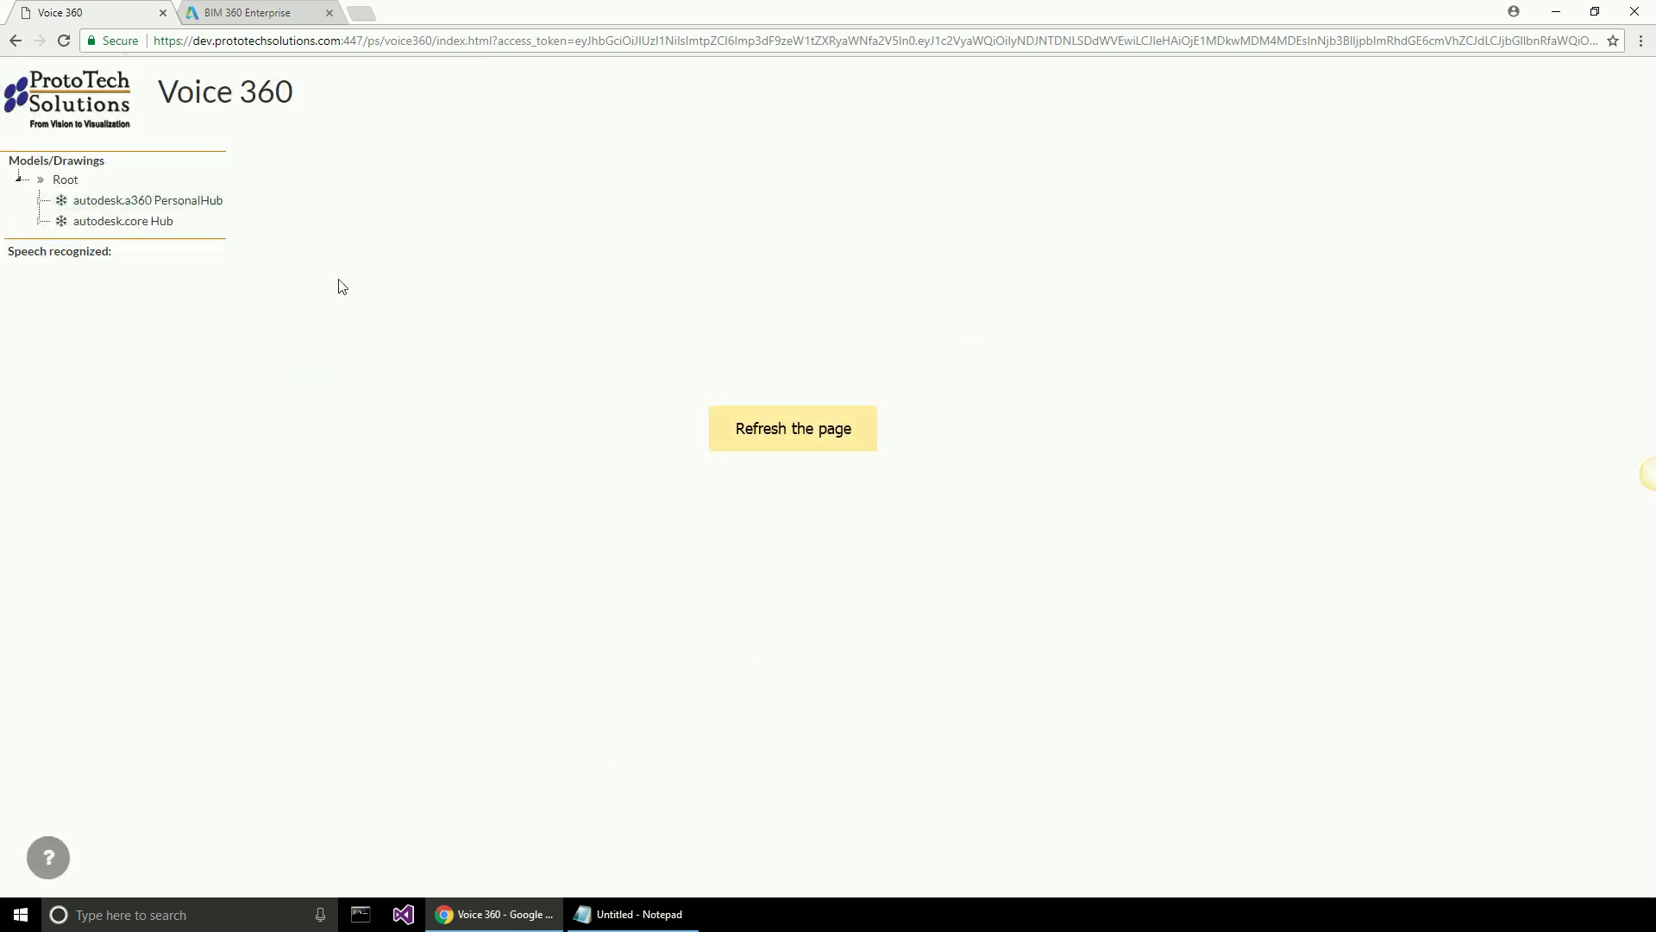
key(F5)
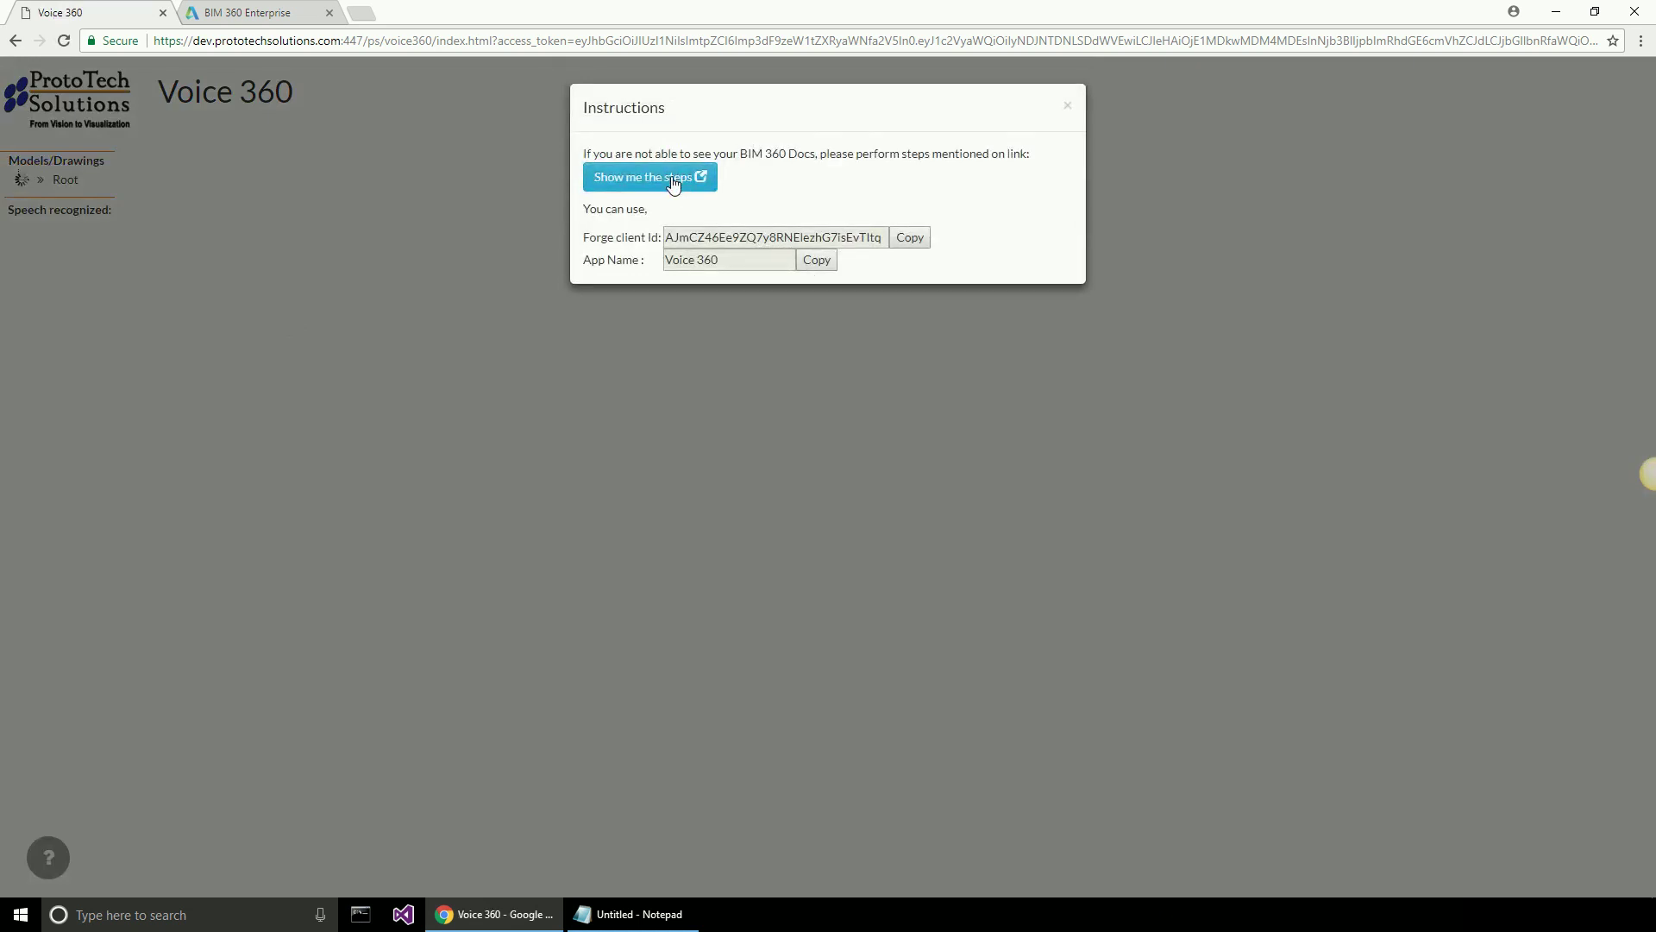
click(261, 368)
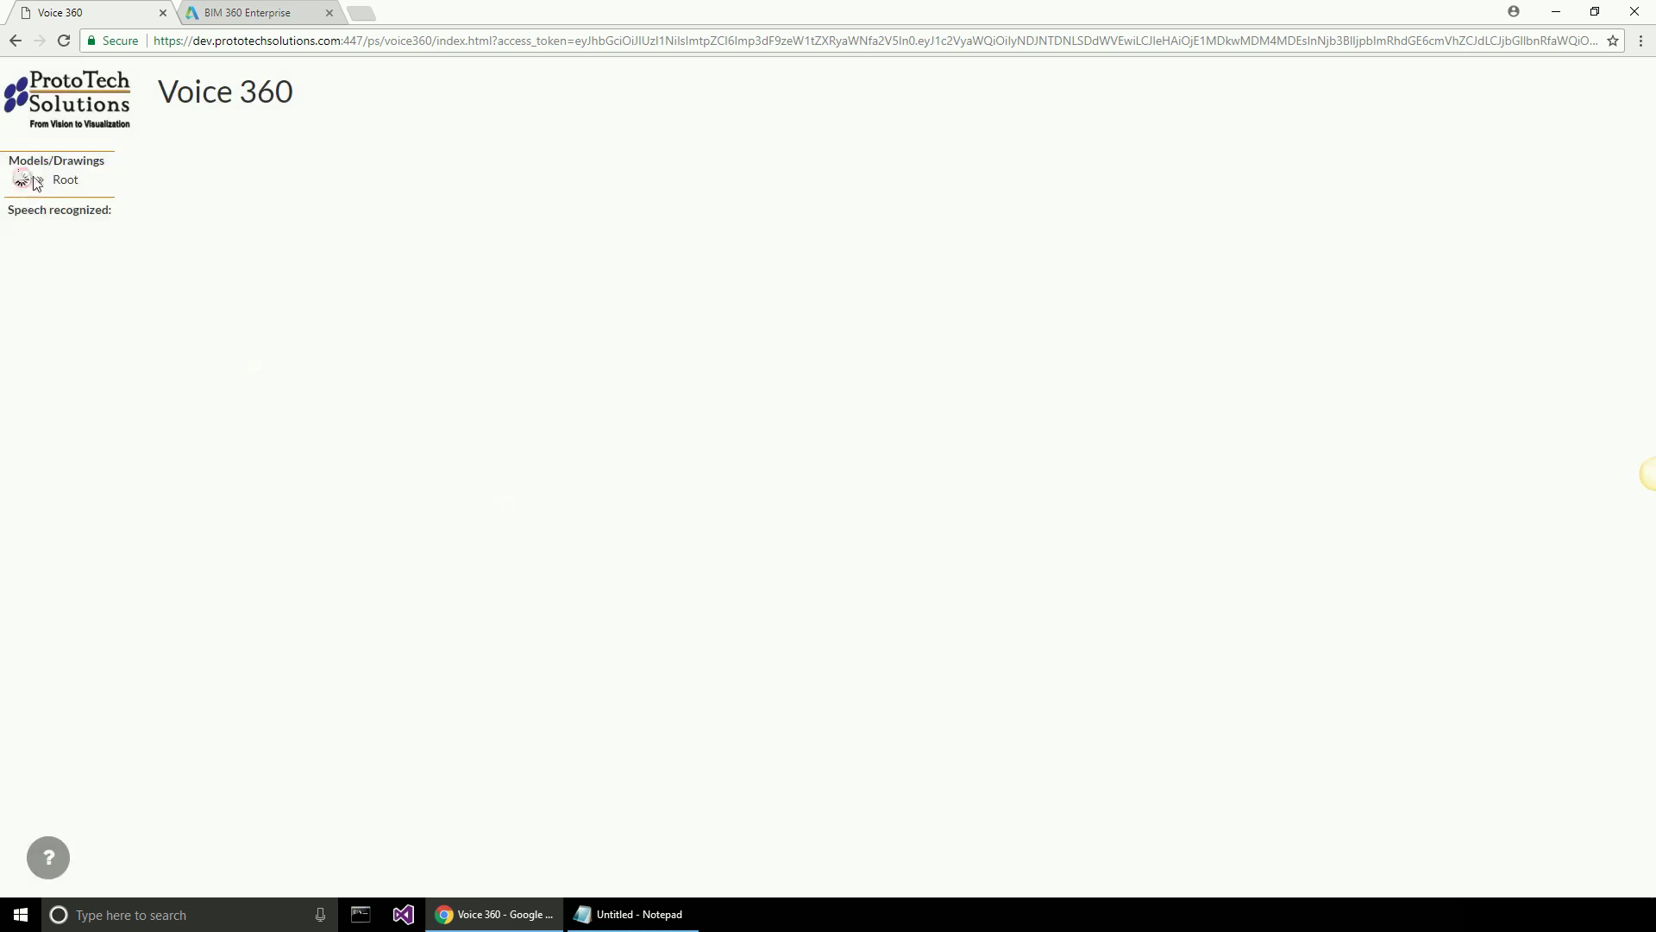
Step: Expand Root > autodesk.bim360 Account > voice360Test > Project Files > Napa and load Napa (v1)
click(63, 180)
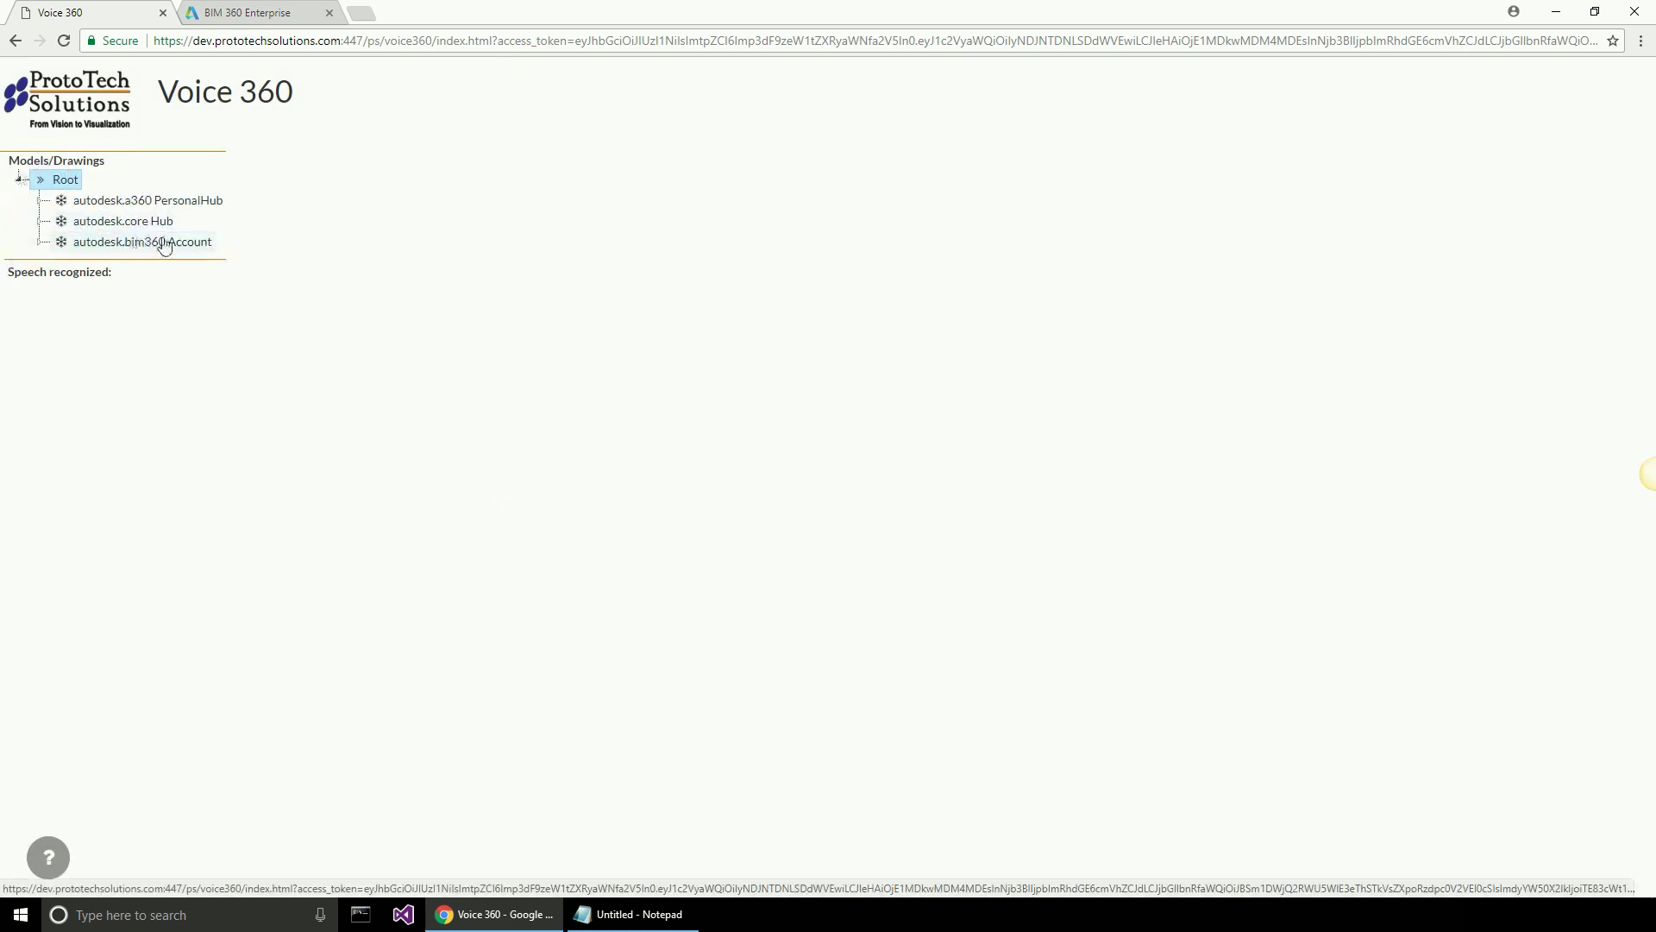
click(132, 244)
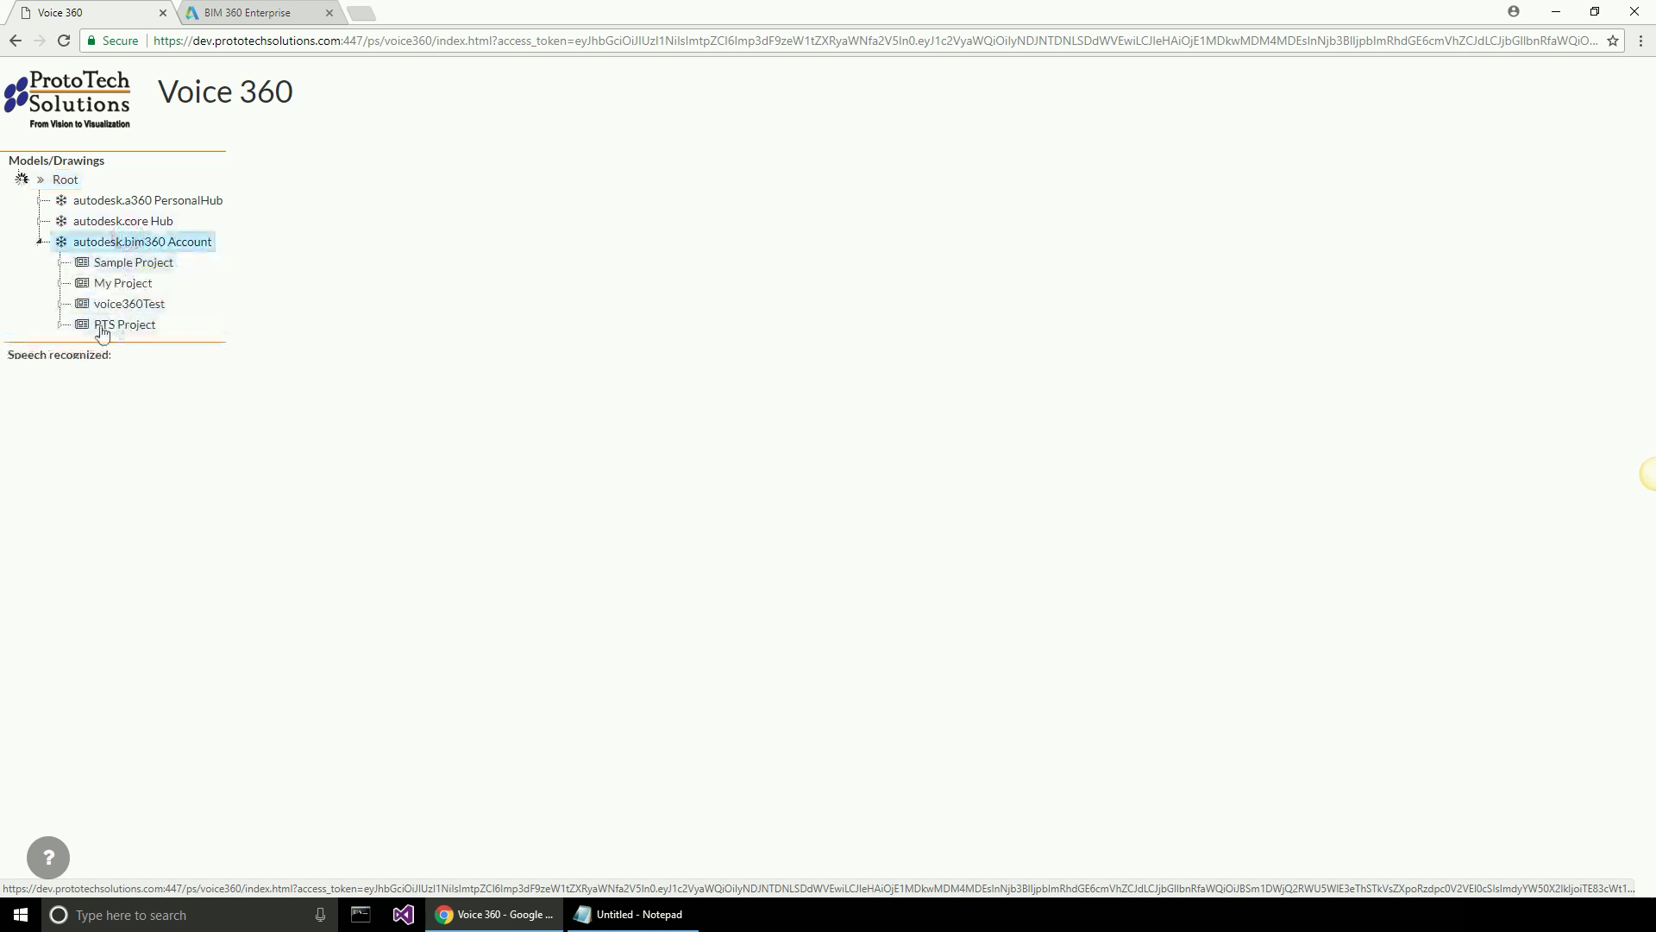
click(117, 304)
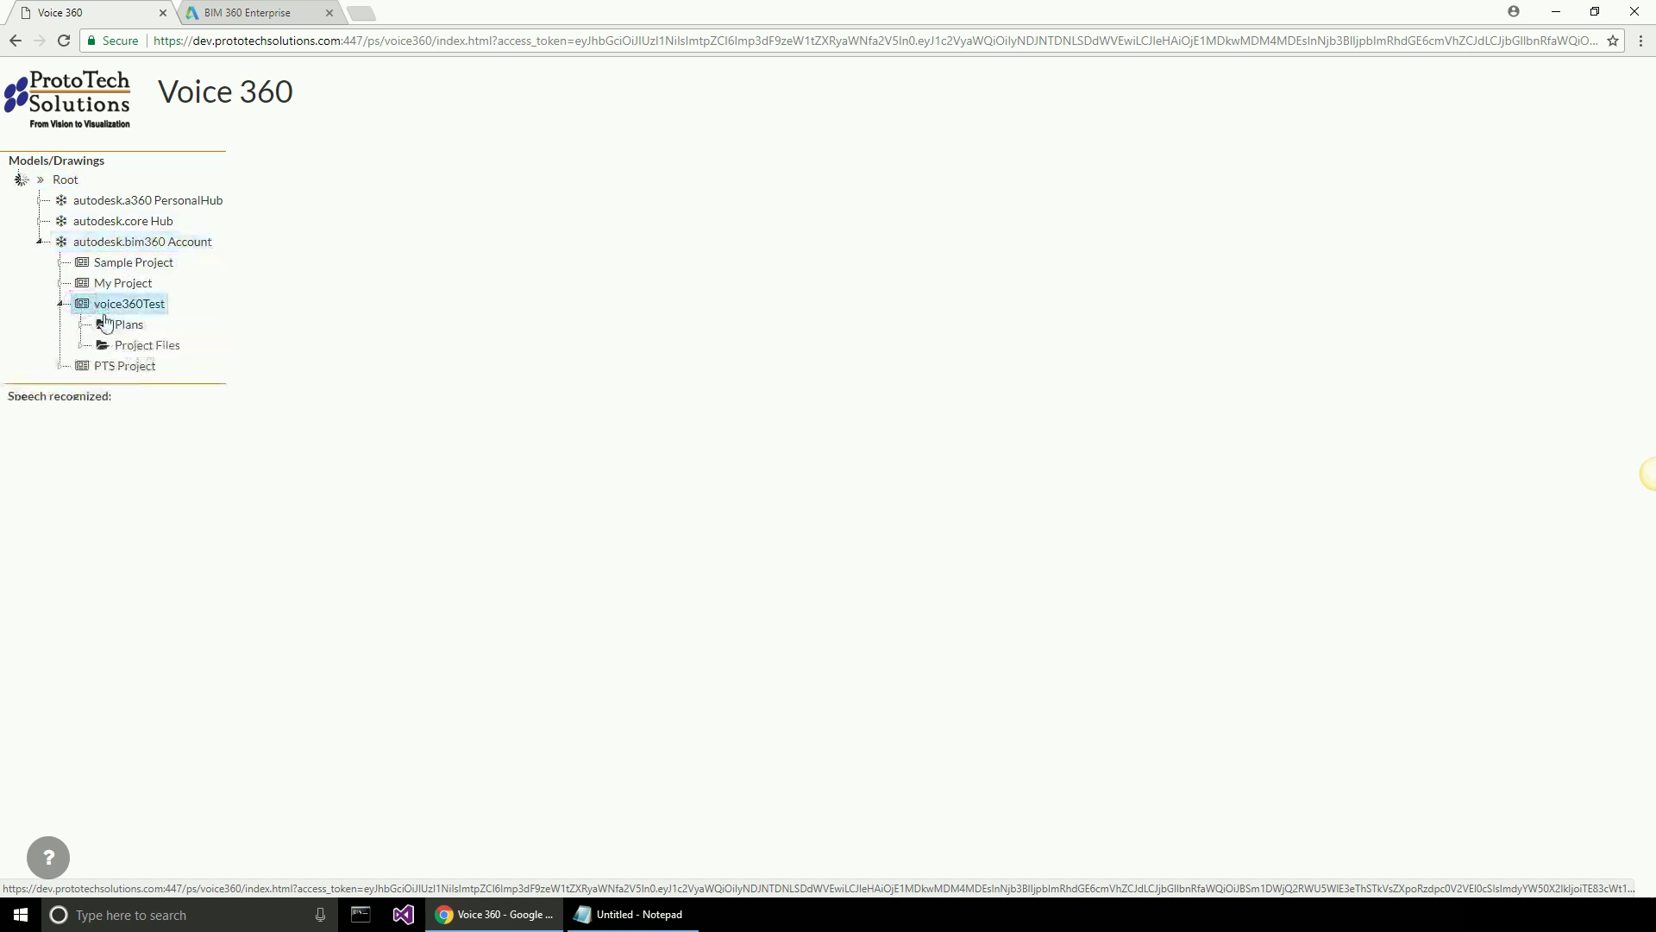
click(106, 346)
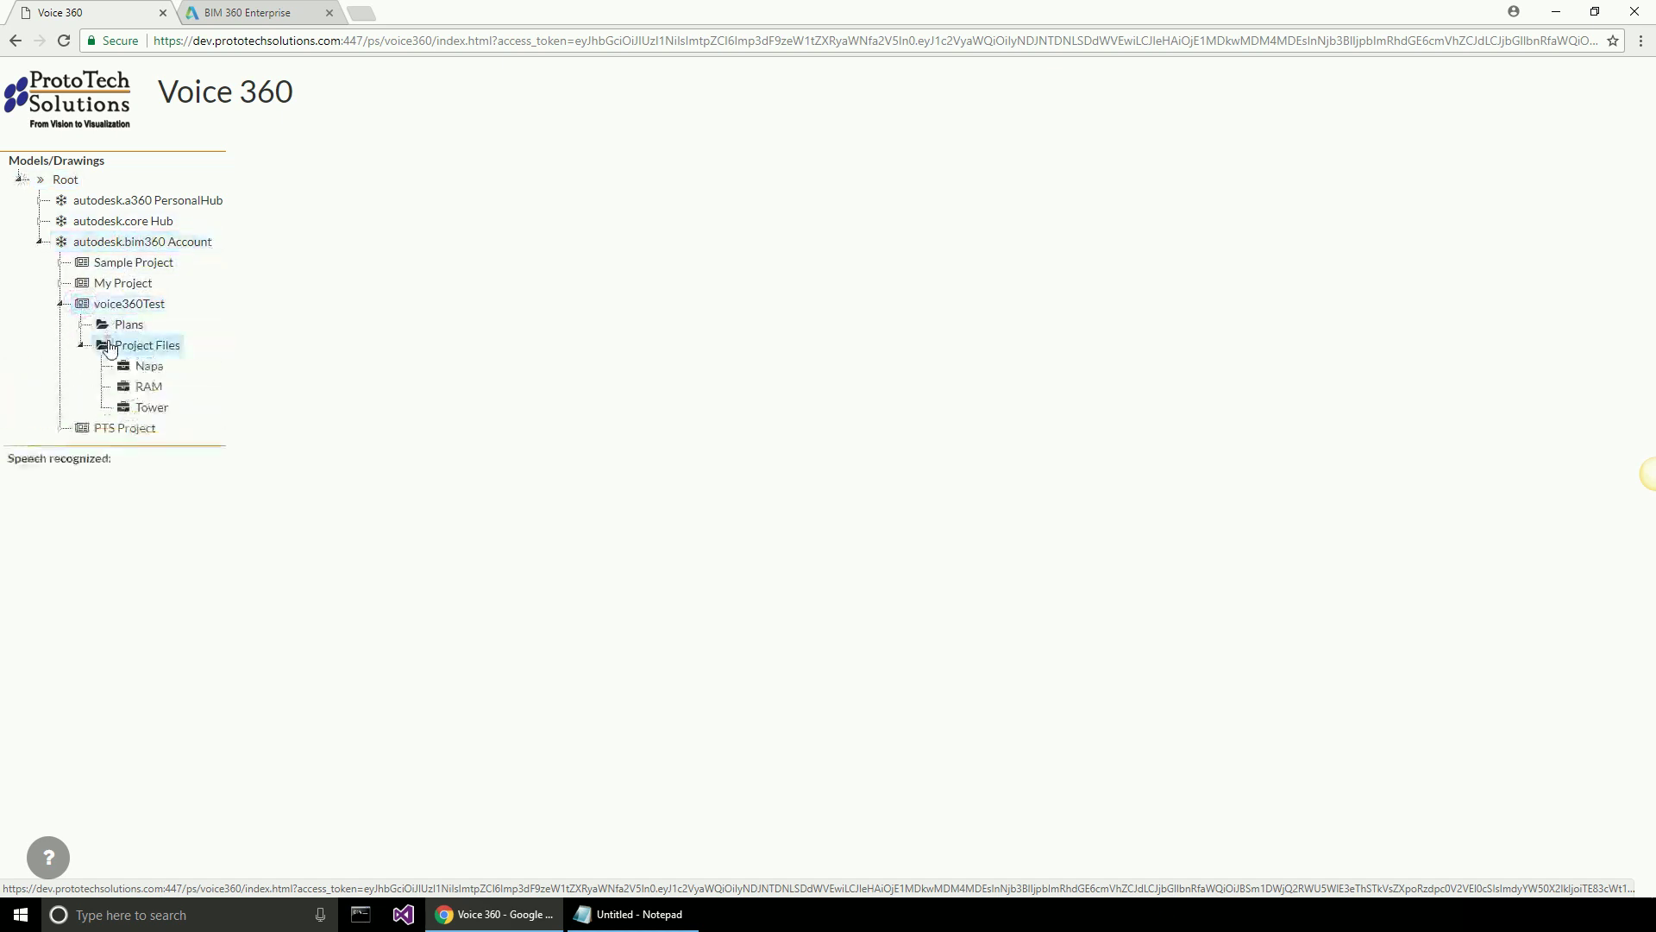
click(146, 367)
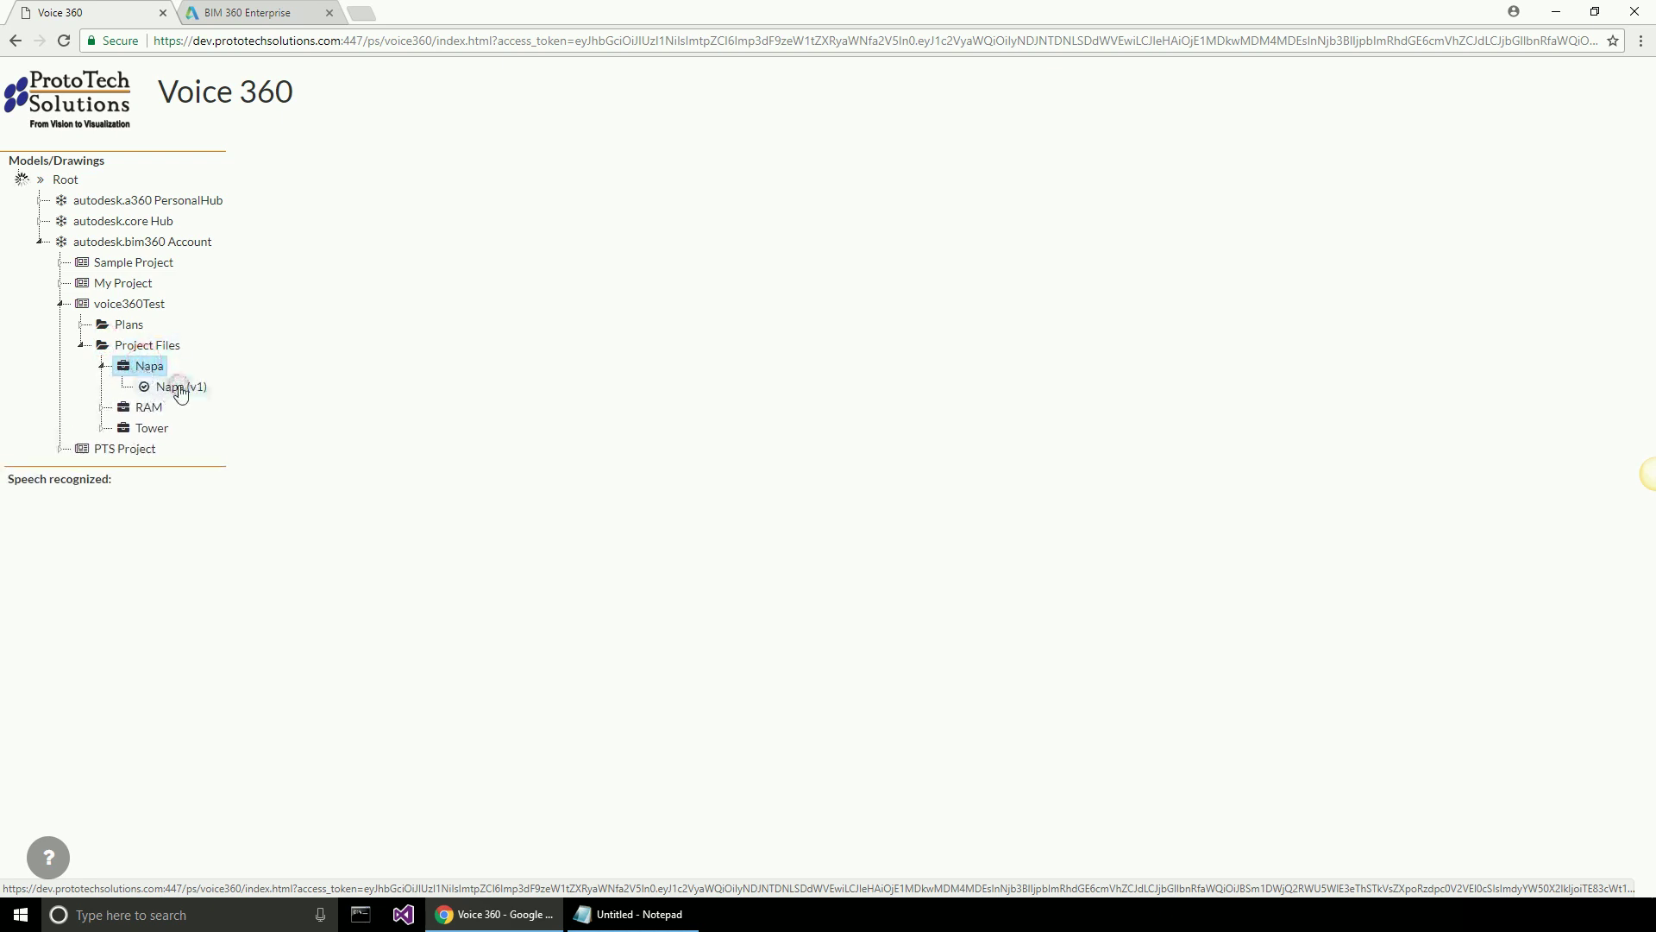
click(179, 389)
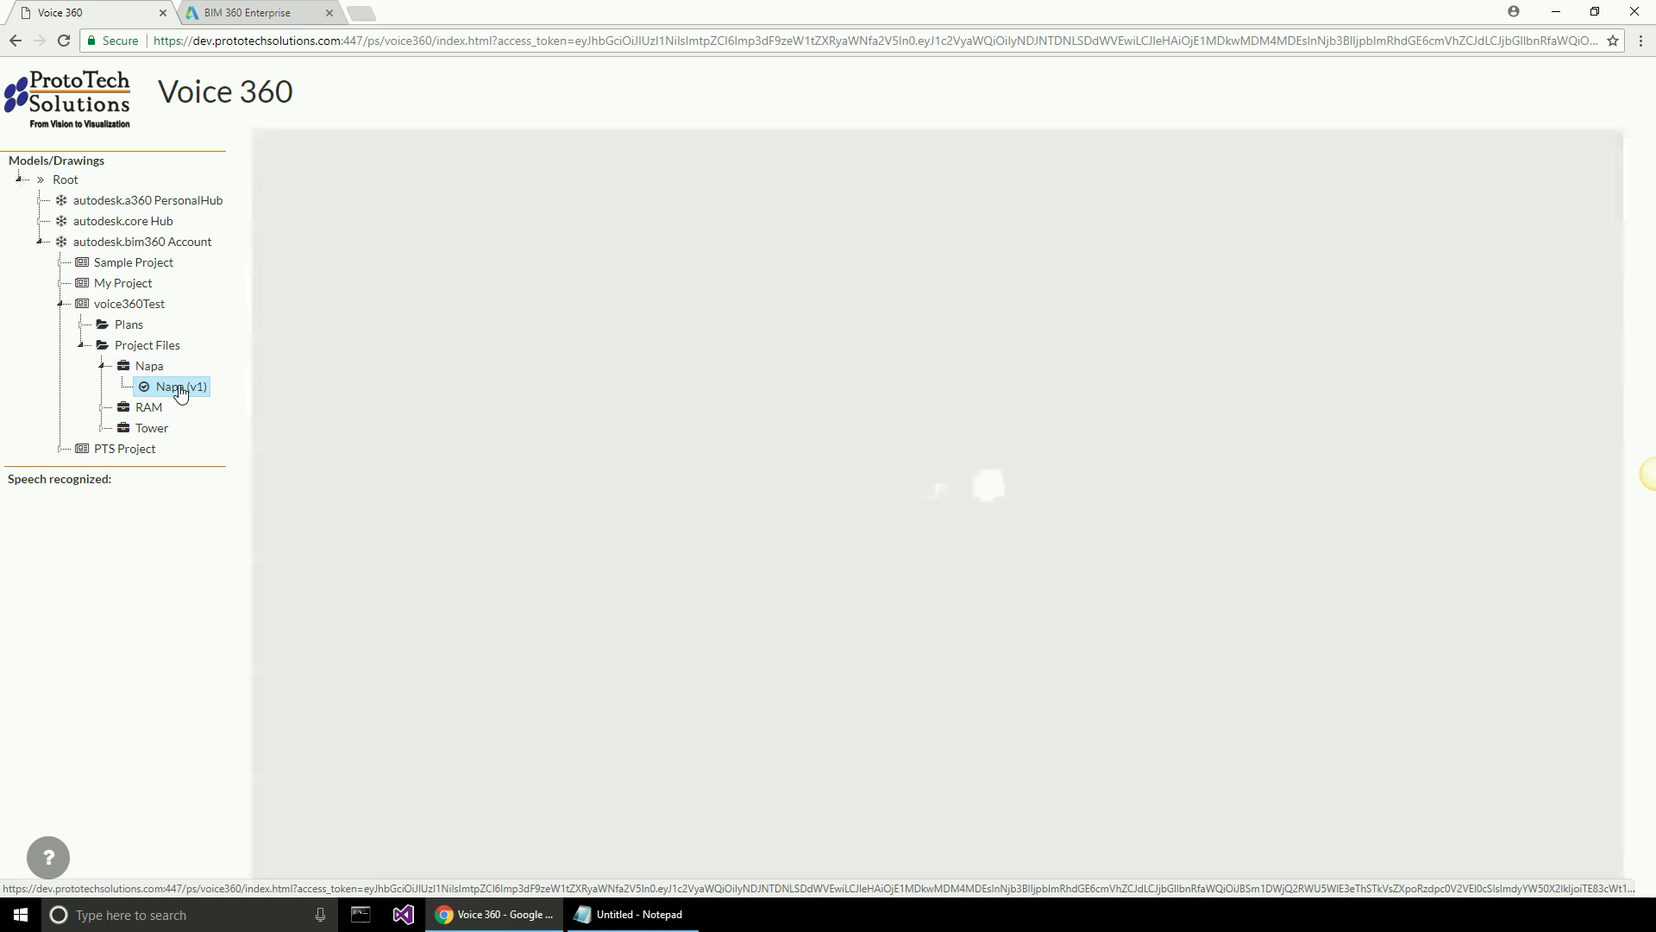